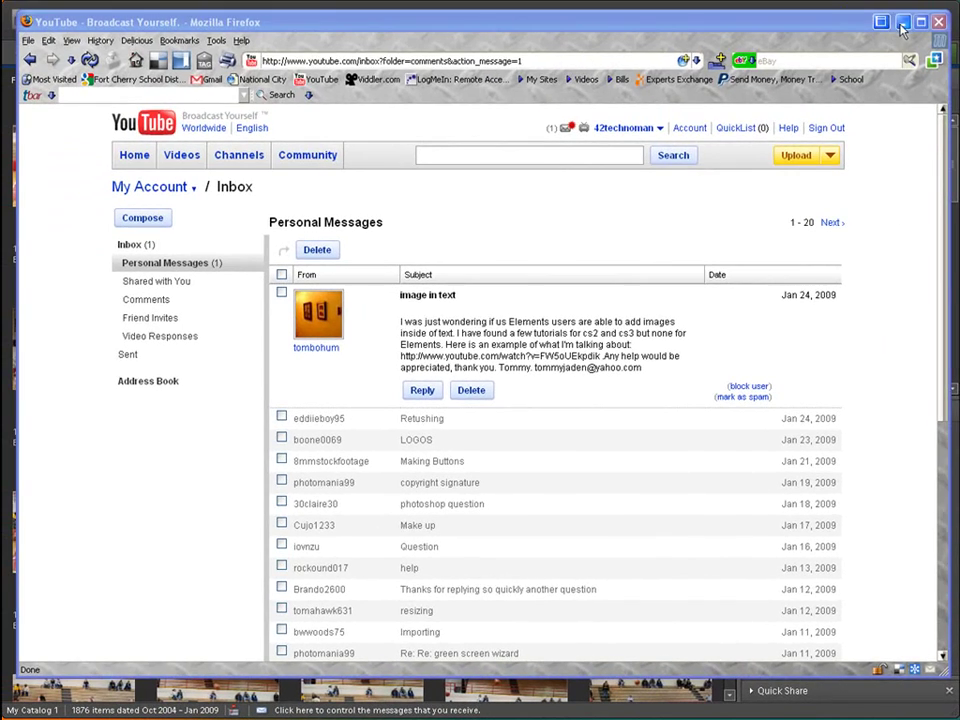
Leave Firefox for the Photoshop Elements Editor and start a new blank file
click(902, 21)
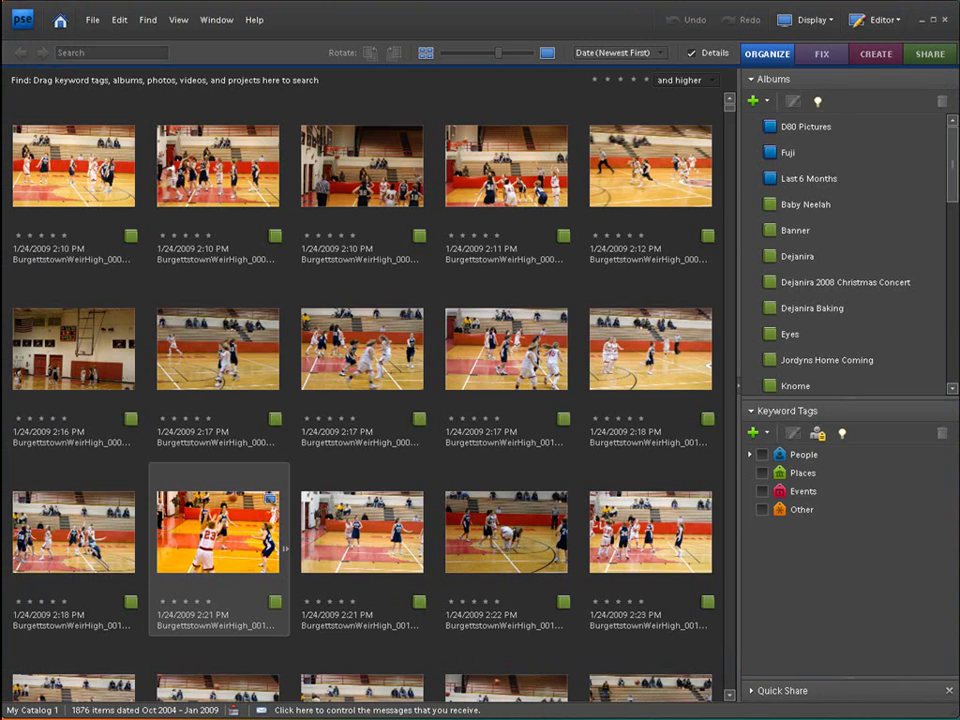
key(alt+Tab)
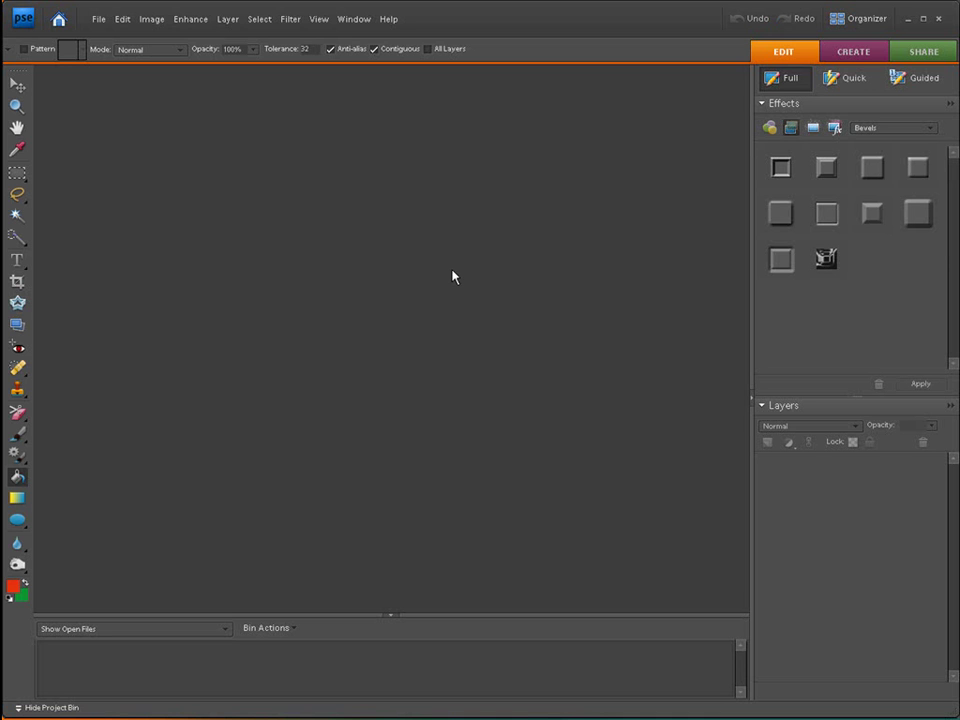
click(98, 20)
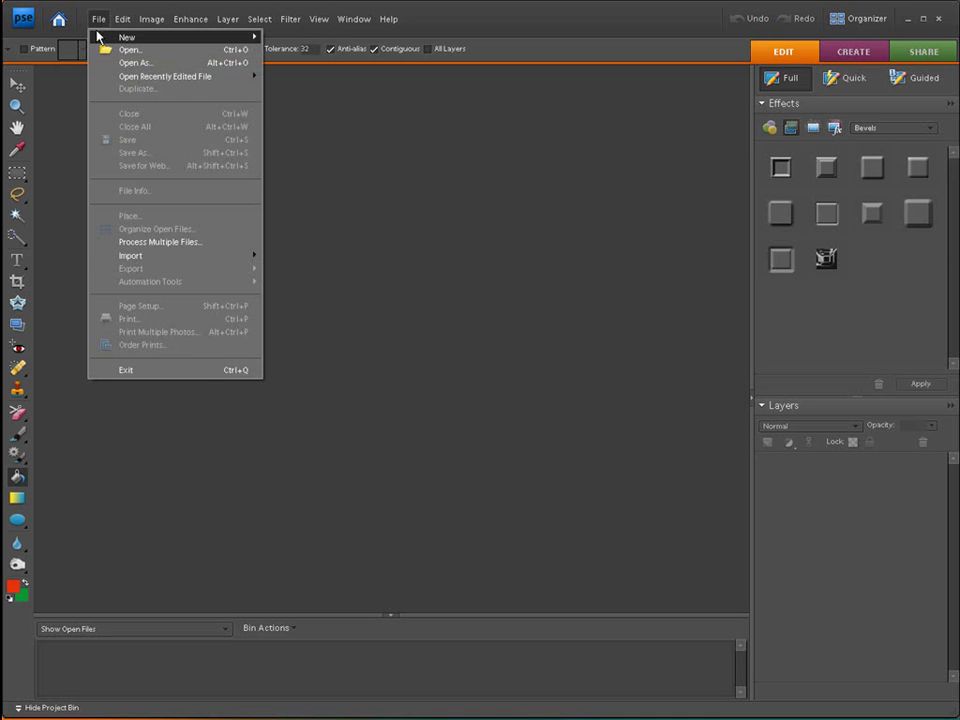
mouse_move(103, 37)
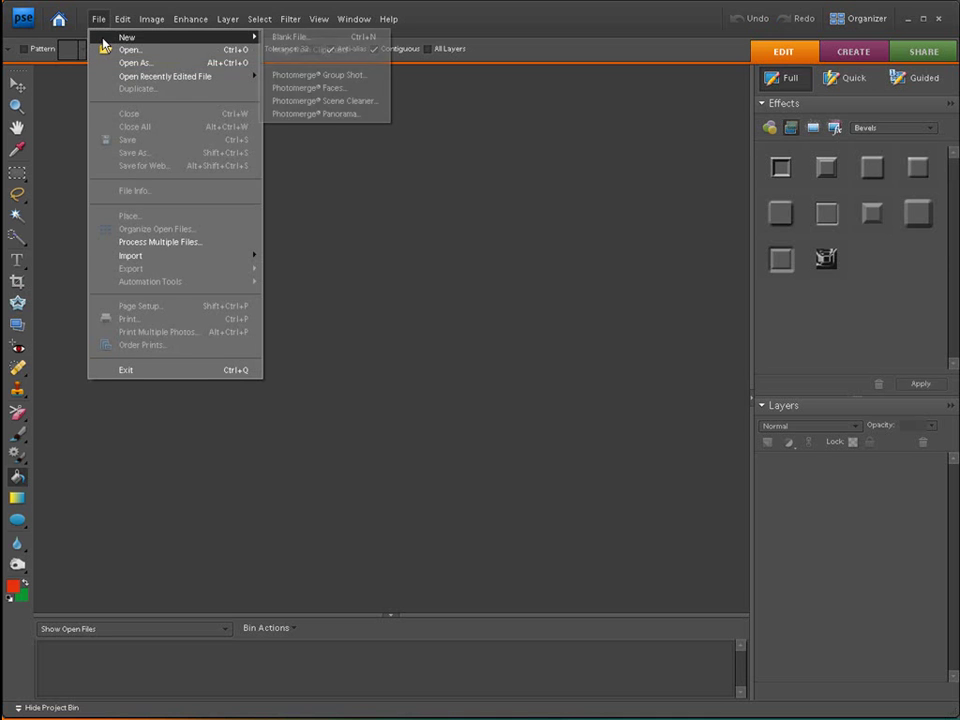
click(284, 40)
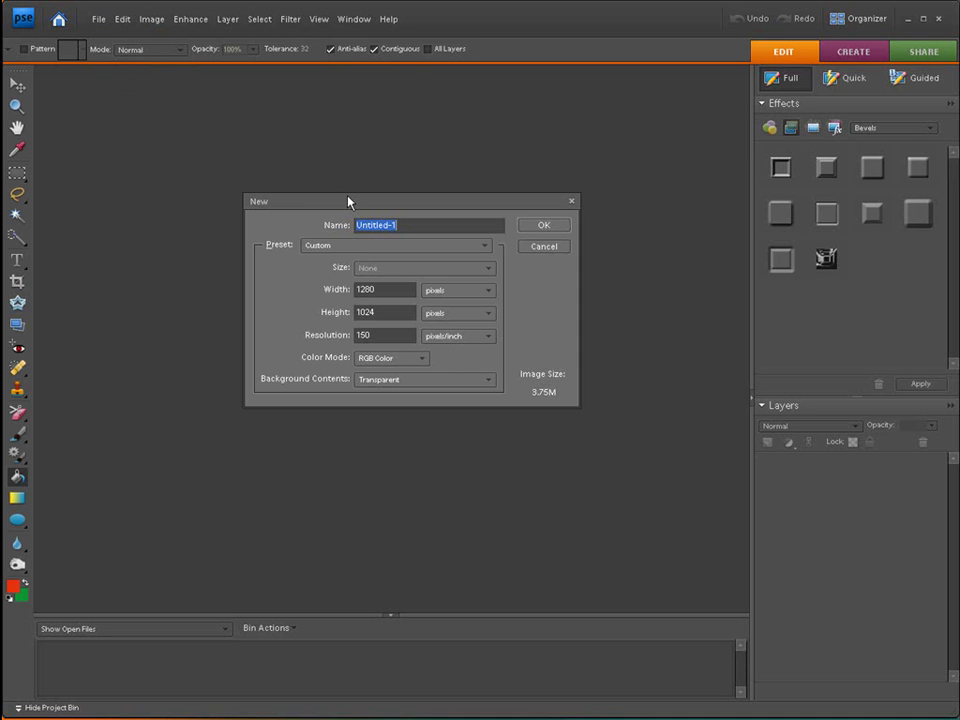
Name the new document TextImage, set its width to 2000 pixels, and create it
drag(348, 203, 356, 210)
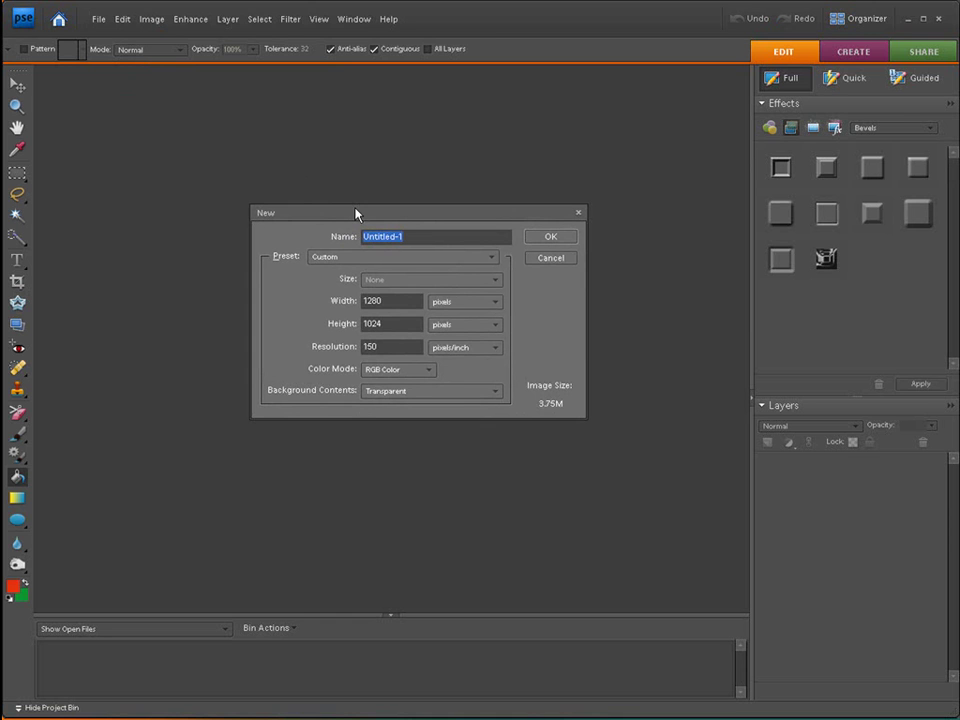
text(TextImage)
double_click(374, 301)
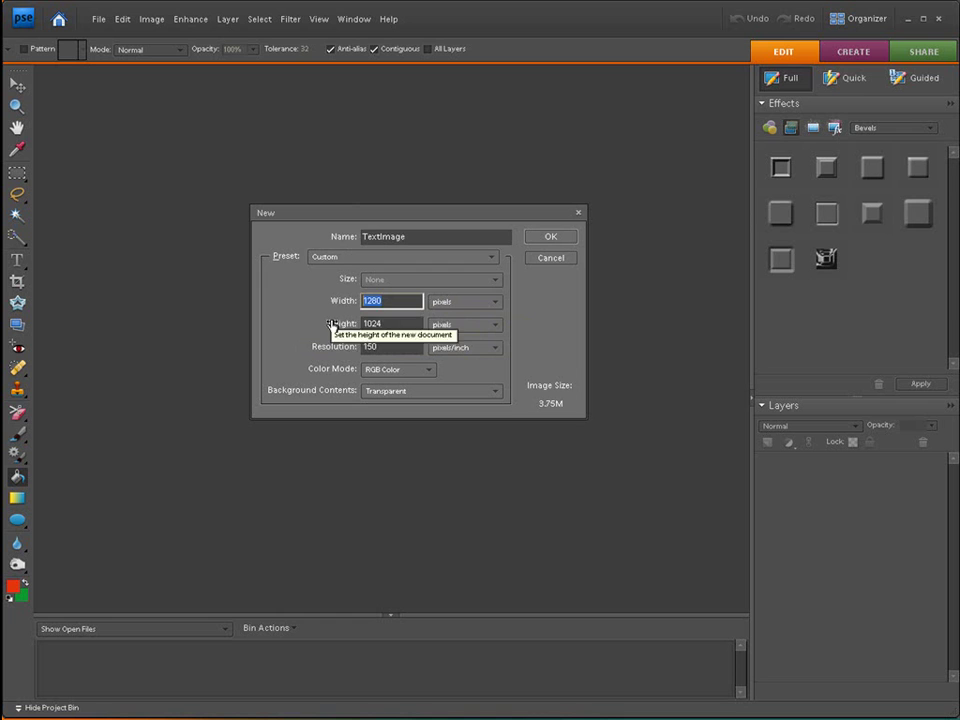
text(2000)
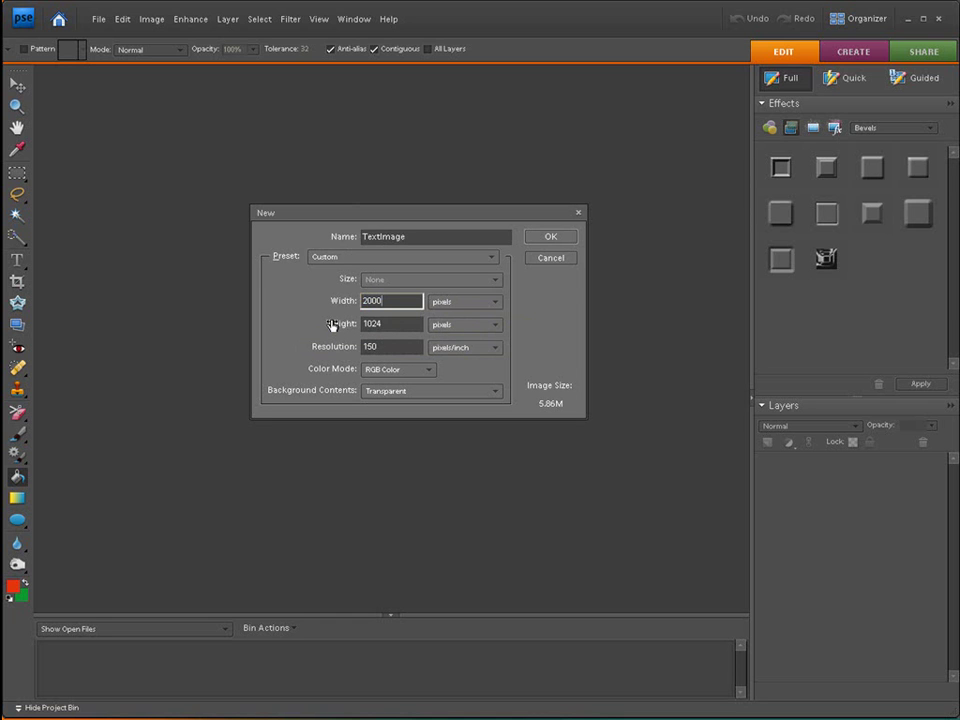
click(542, 237)
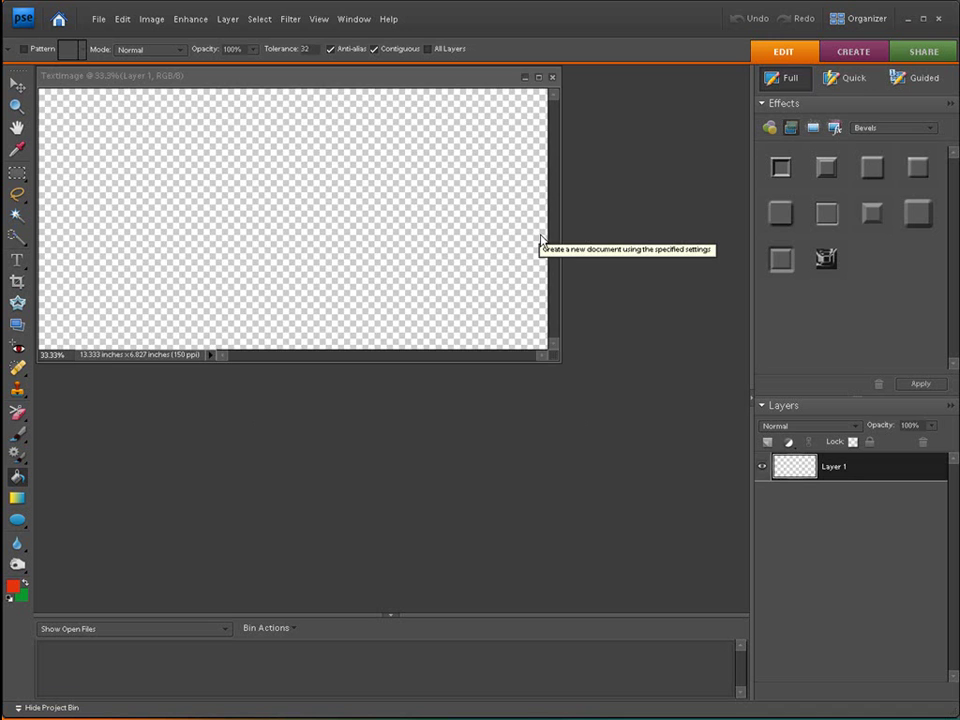
Fit the TextImage document to the screen and reposition its window
drag(318, 77, 383, 106)
click(324, 22)
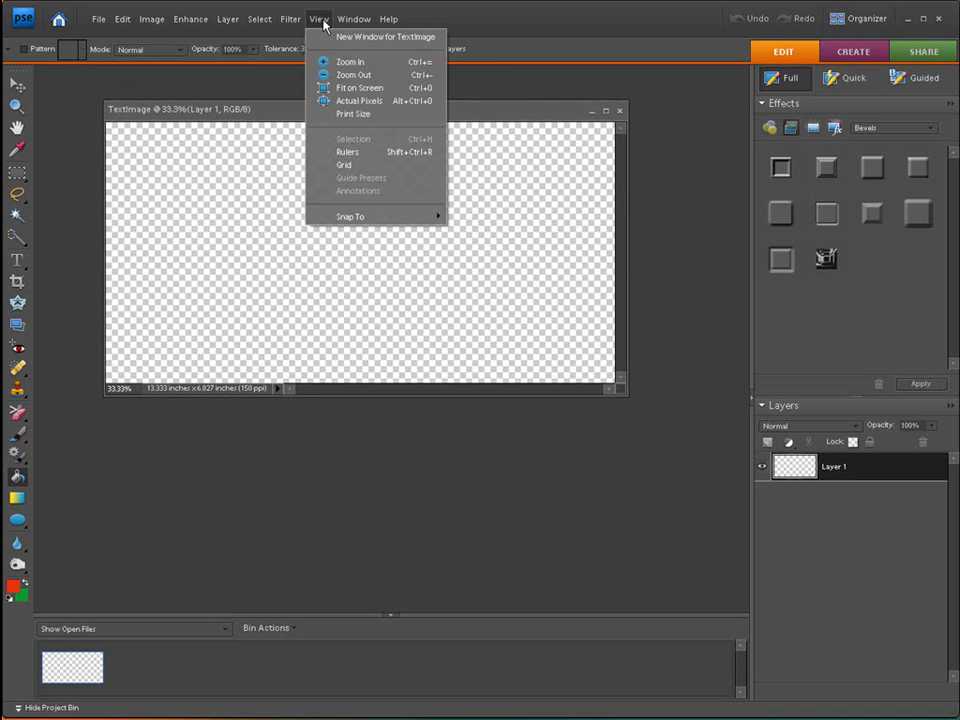
click(326, 88)
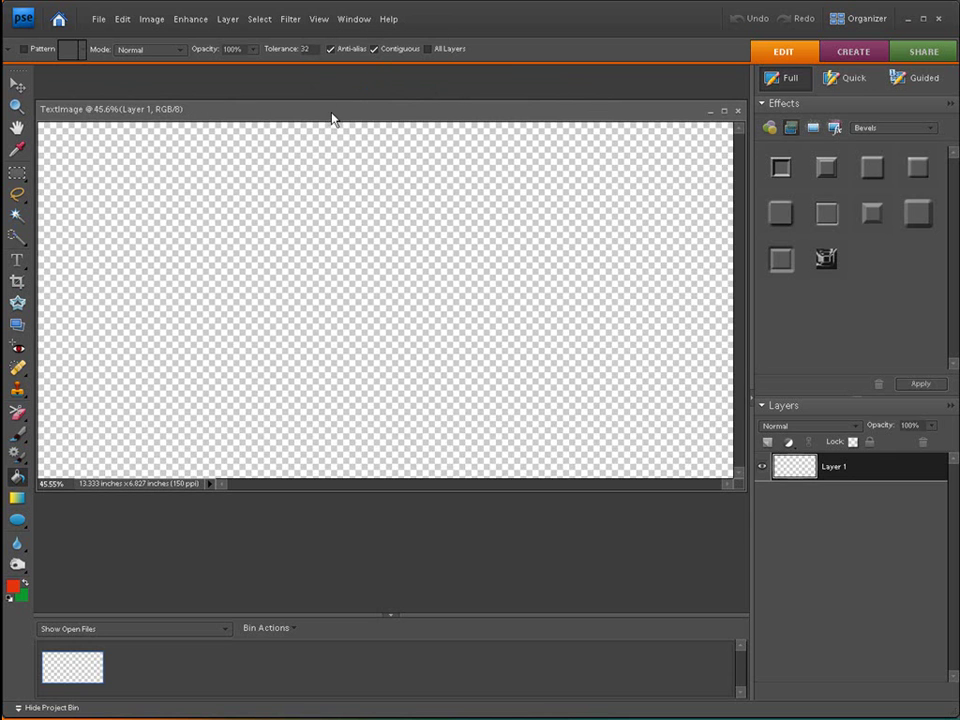
drag(332, 112, 348, 163)
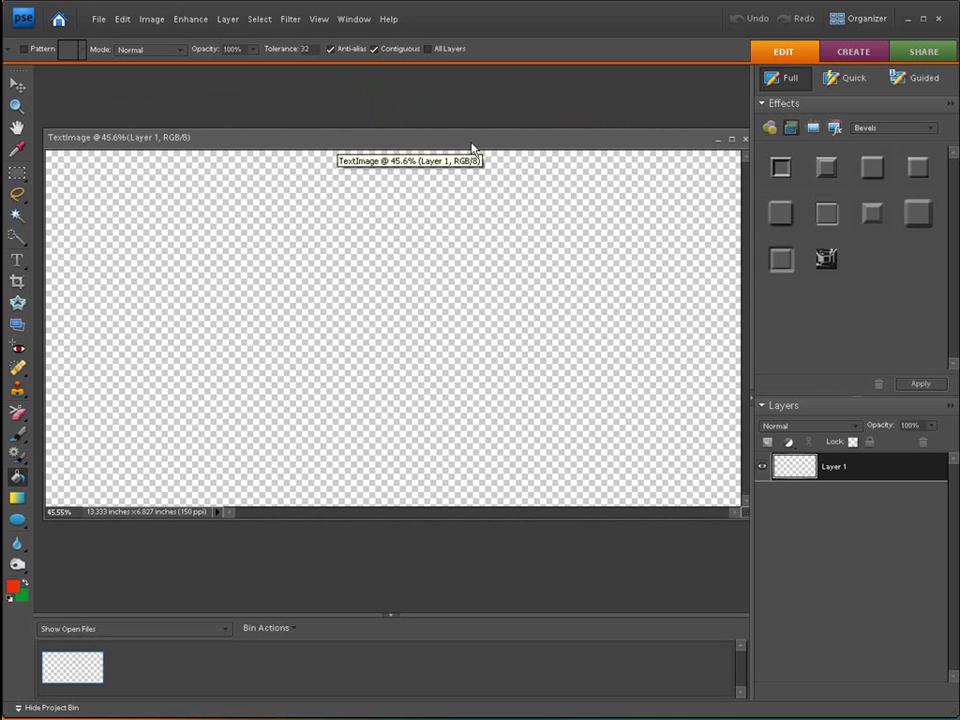
Close the TextImage document and start another new blank file
click(743, 141)
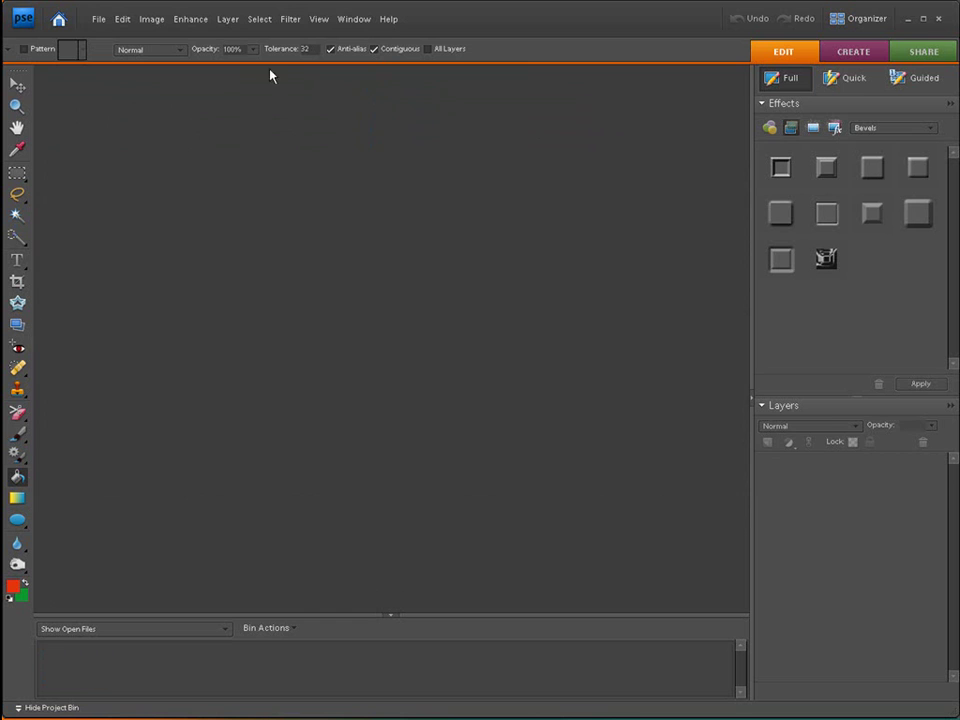
click(101, 21)
mouse_move(132, 35)
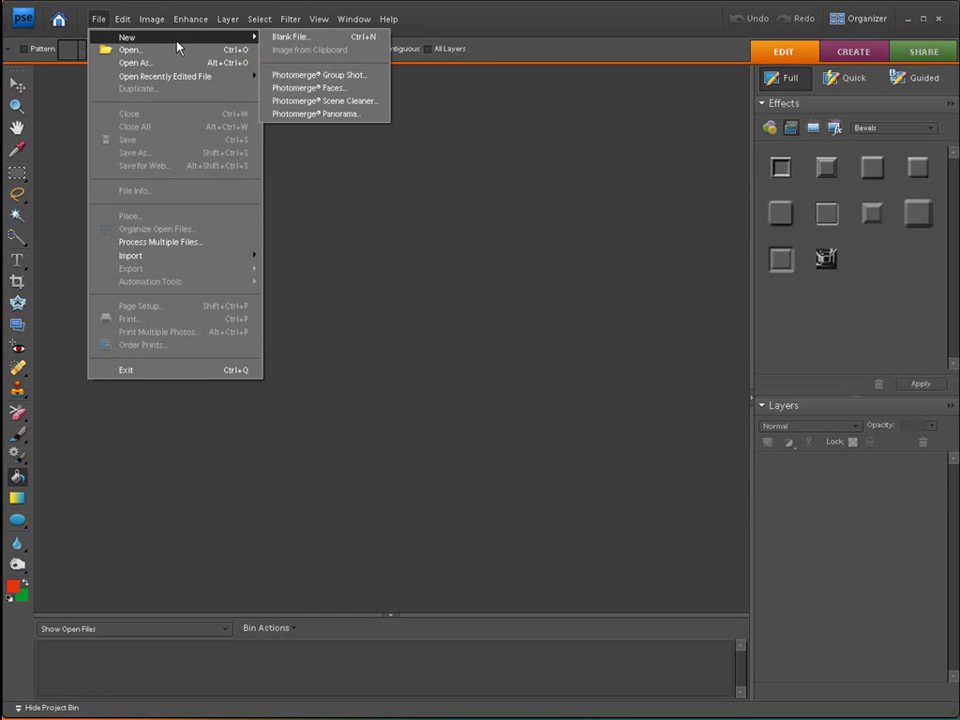
click(281, 40)
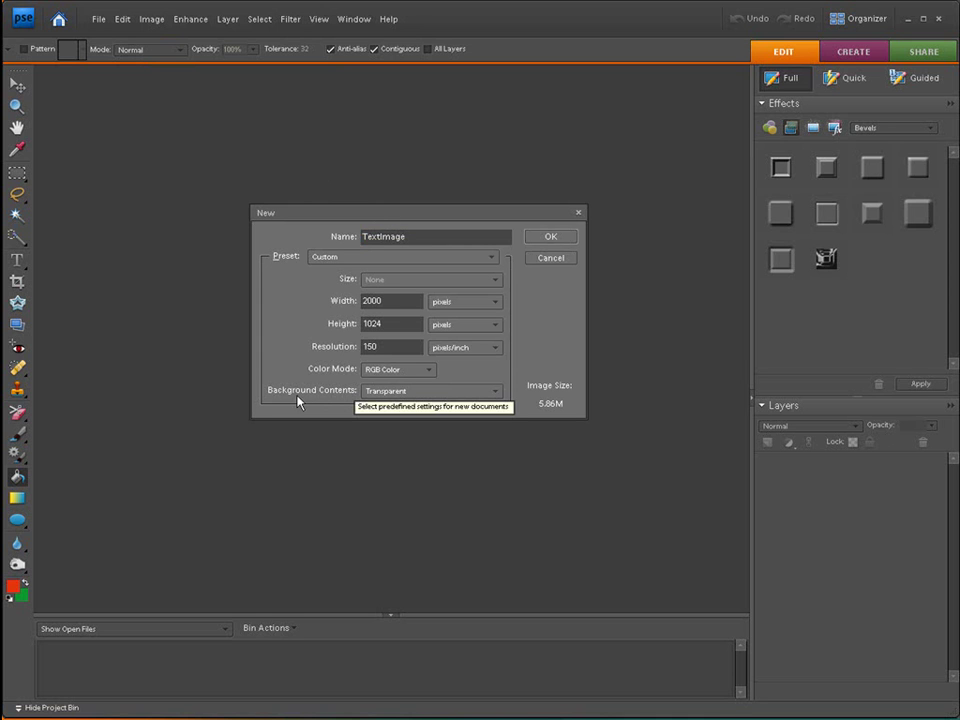
Create TextImage with transparent background contents and move its window down-right
click(495, 392)
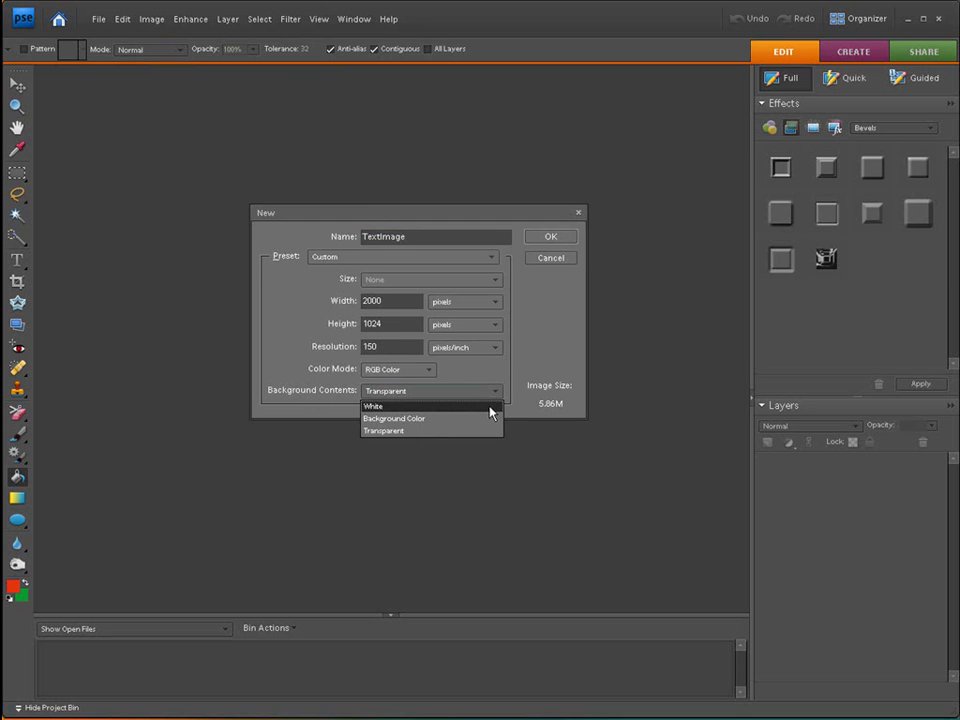
click(478, 431)
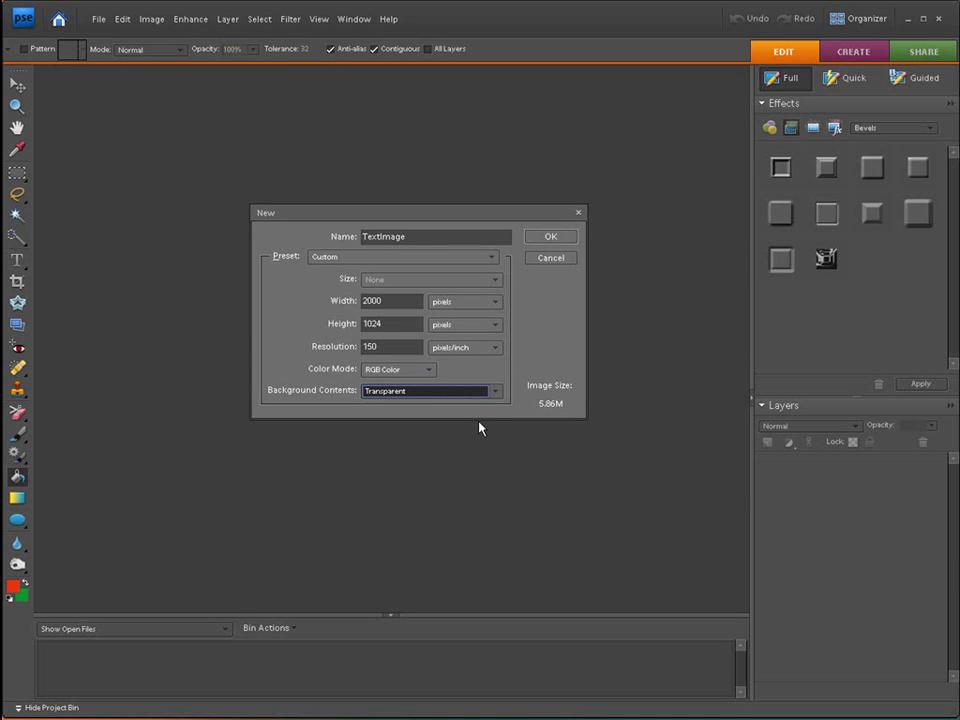
click(559, 313)
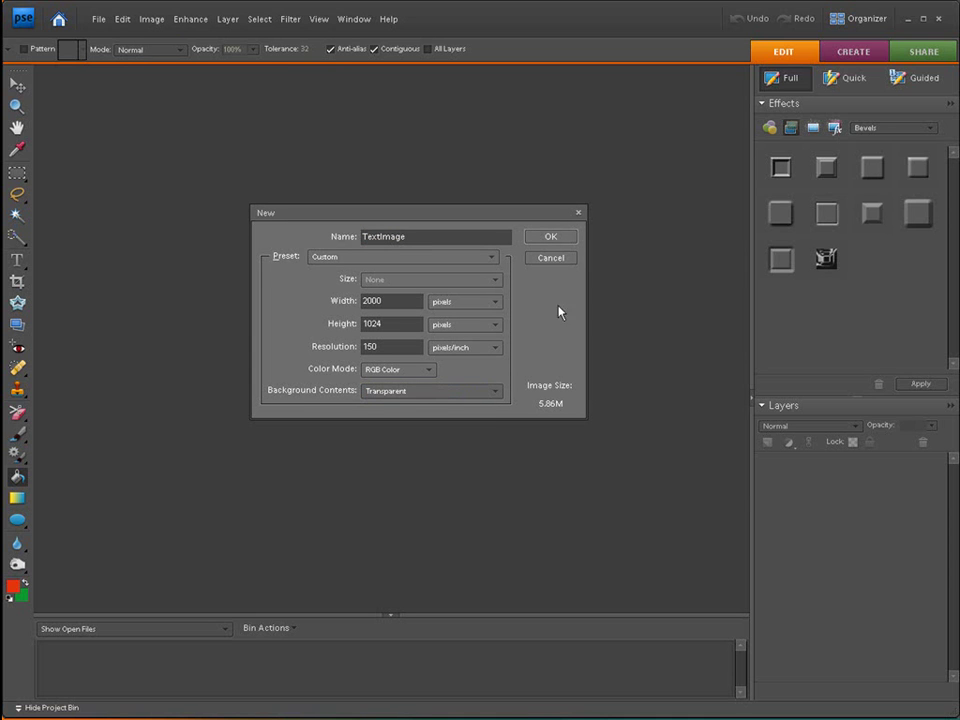
click(551, 238)
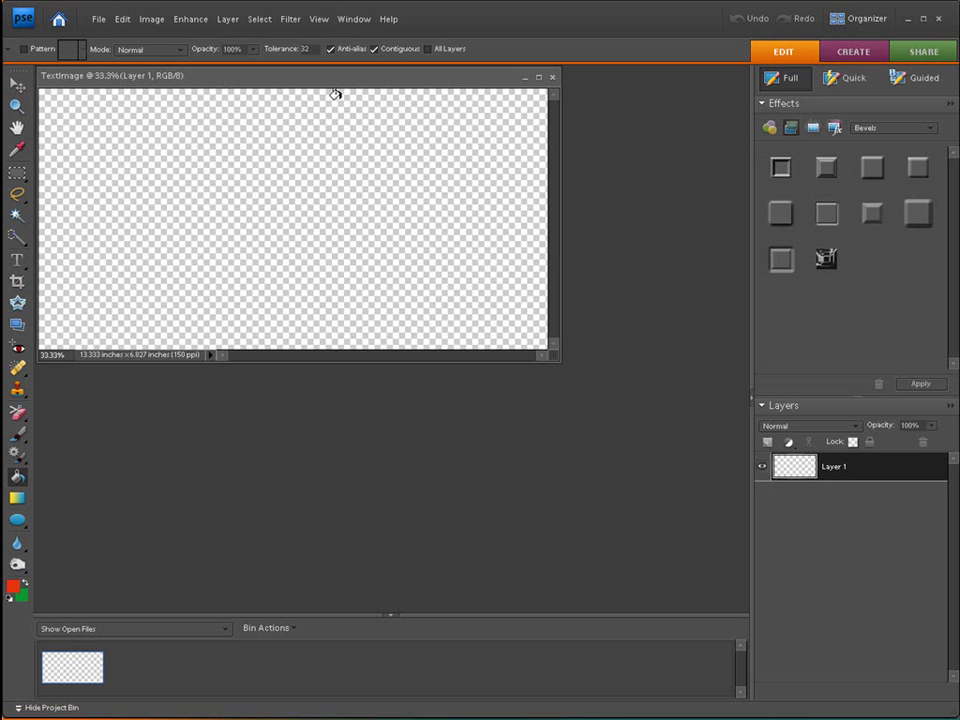
drag(334, 84, 412, 172)
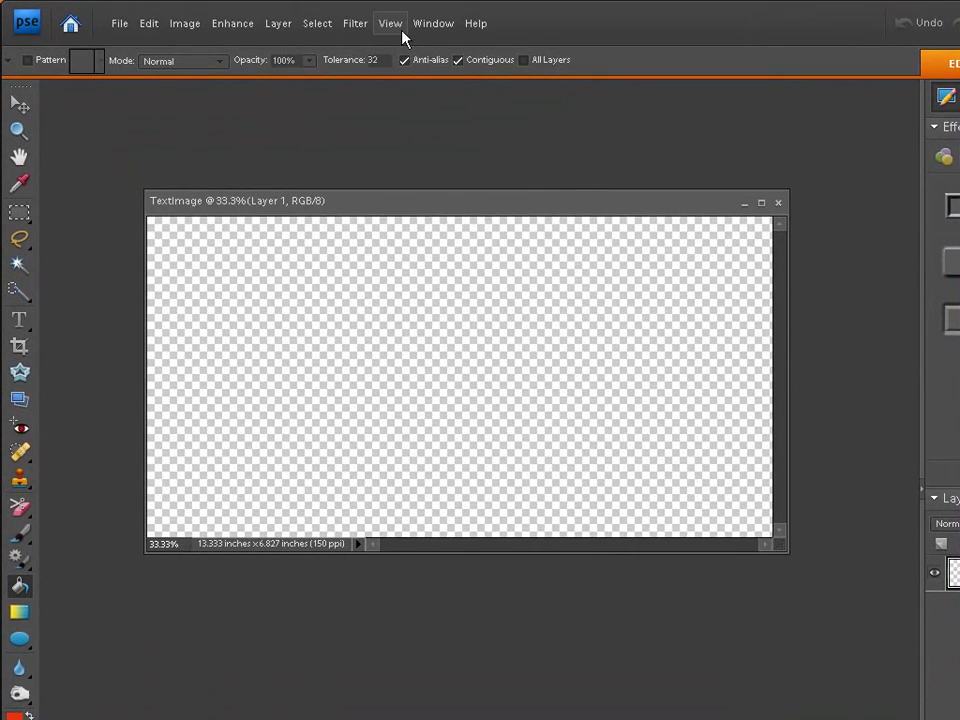
Fit the new TextImage canvas to the screen and move its window up
click(320, 19)
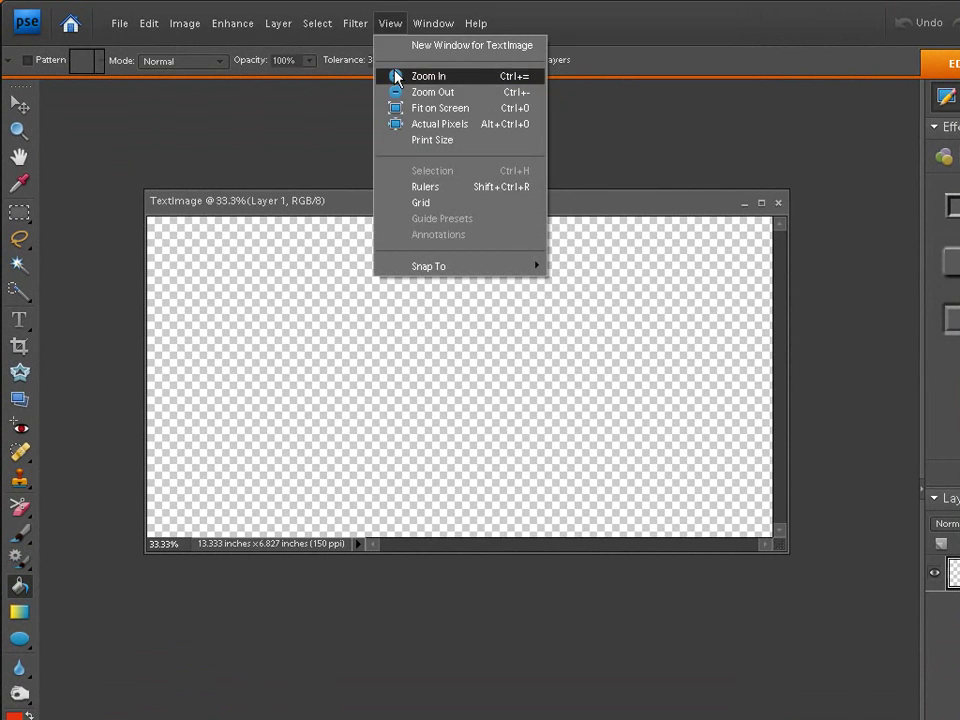
click(395, 109)
drag(422, 210, 426, 146)
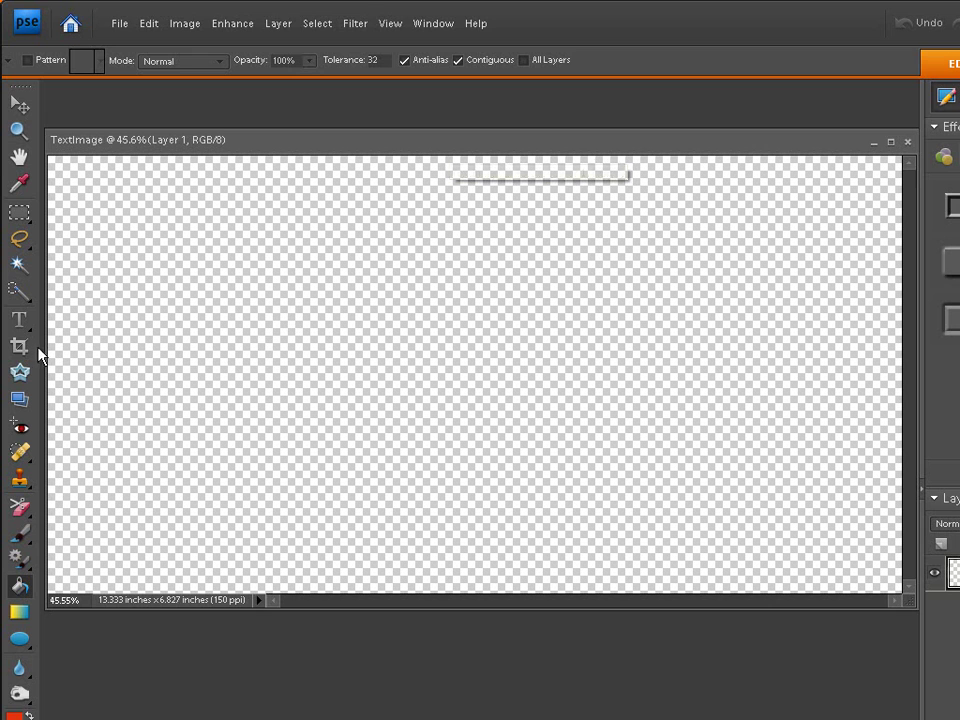
Choose the Type tool, keeping Salmon as the font
click(22, 318)
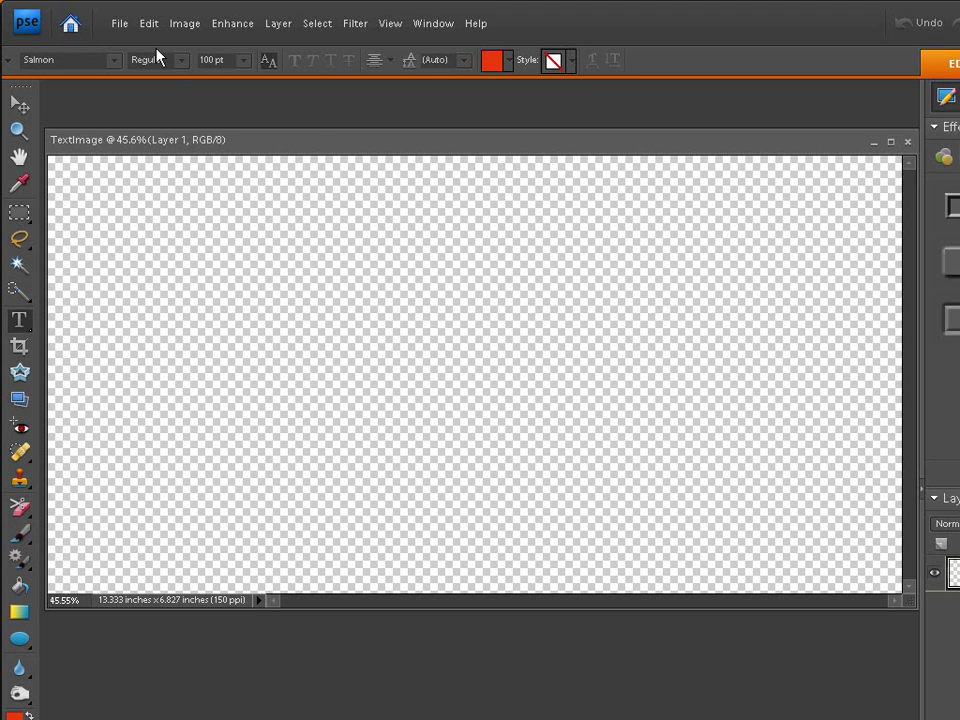
click(117, 60)
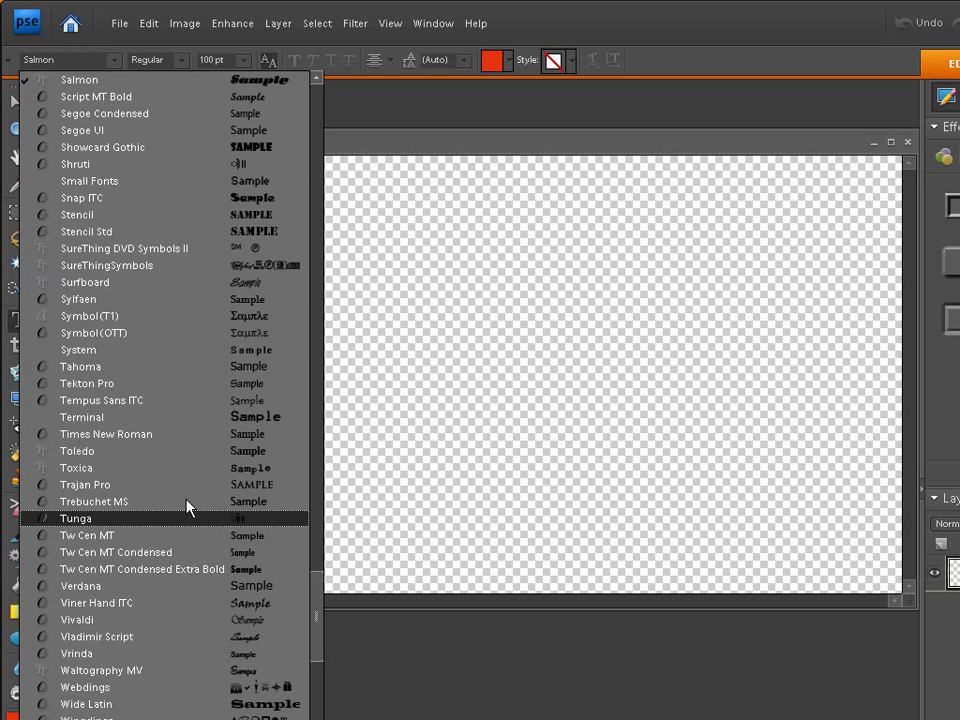
mouse_move(317, 621)
mouse_down()
mouse_move(326, 686)
mouse_move(328, 634)
mouse_move(316, 599)
mouse_up()
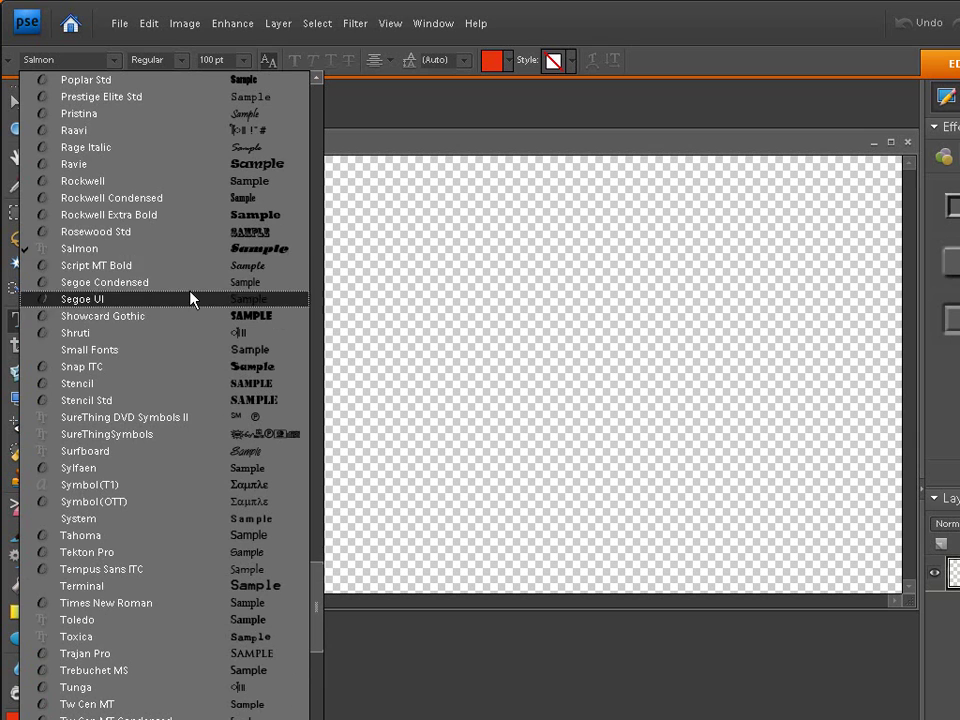
click(96, 250)
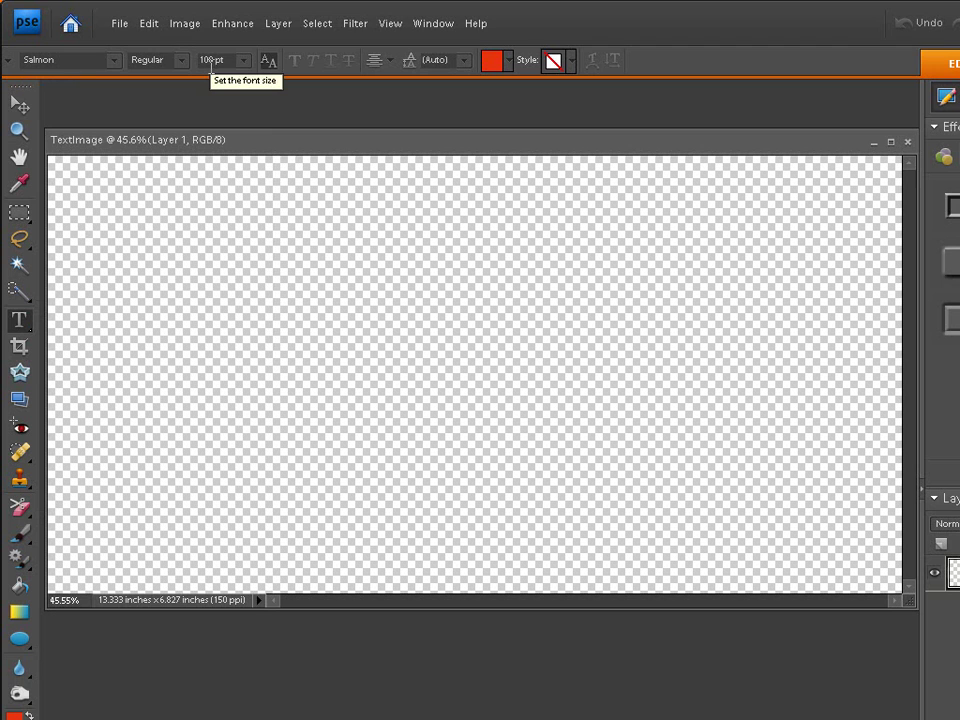
Set the type size to 200 pt in the options bar
click(245, 64)
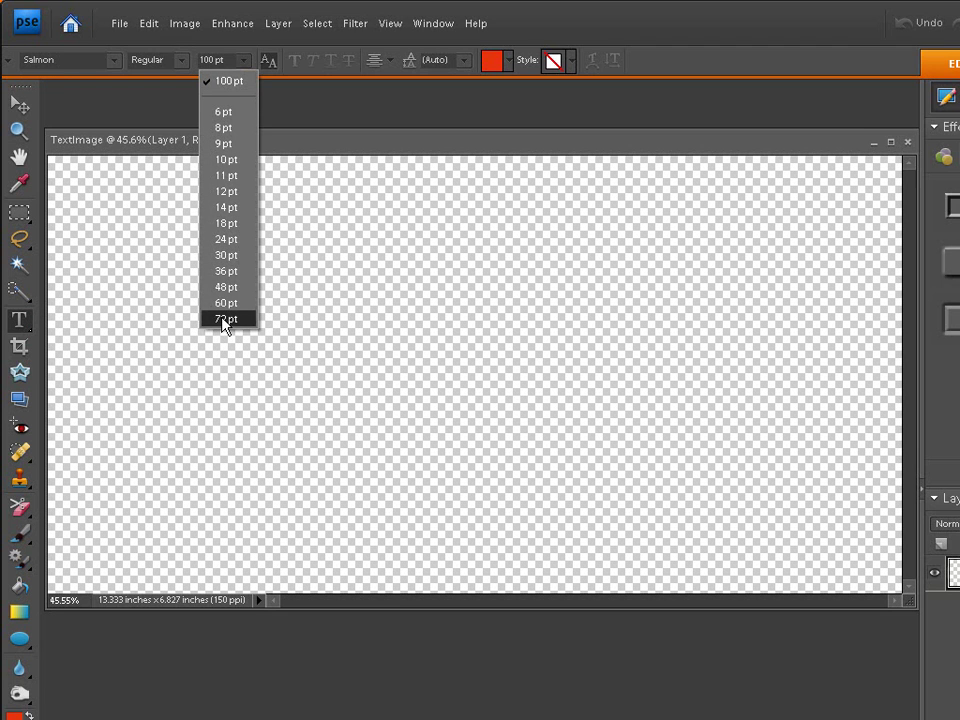
click(246, 64)
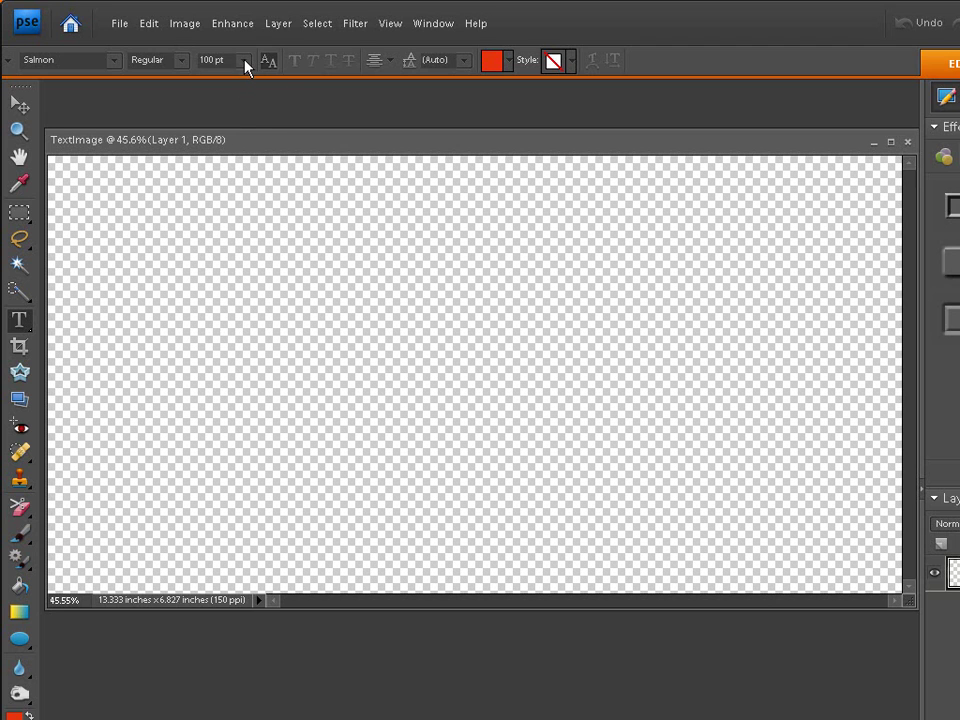
click(246, 64)
click(245, 64)
drag(230, 62, 188, 67)
text(200)
Draw a wide text box across the canvas top, type the red BASKET text, and commit it
drag(121, 326, 850, 184)
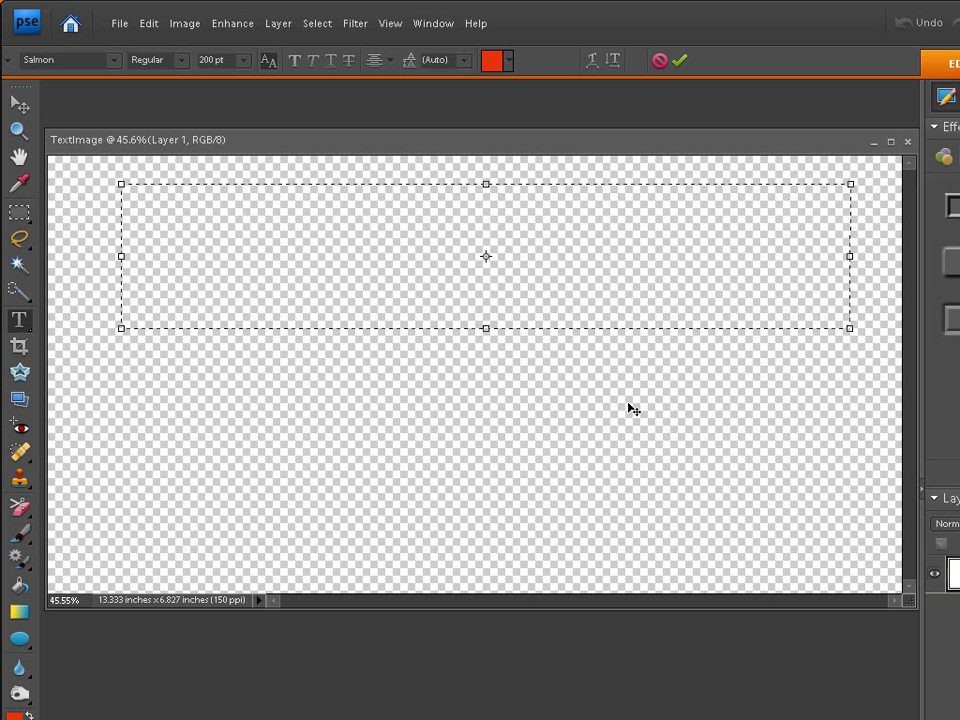
text(BA)
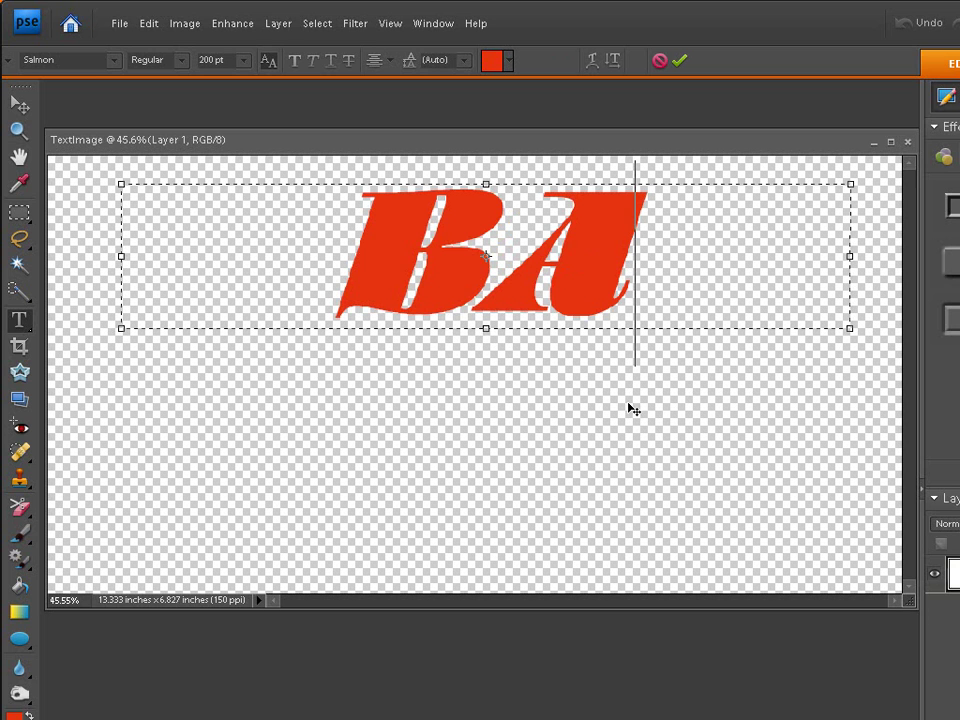
text(SK)
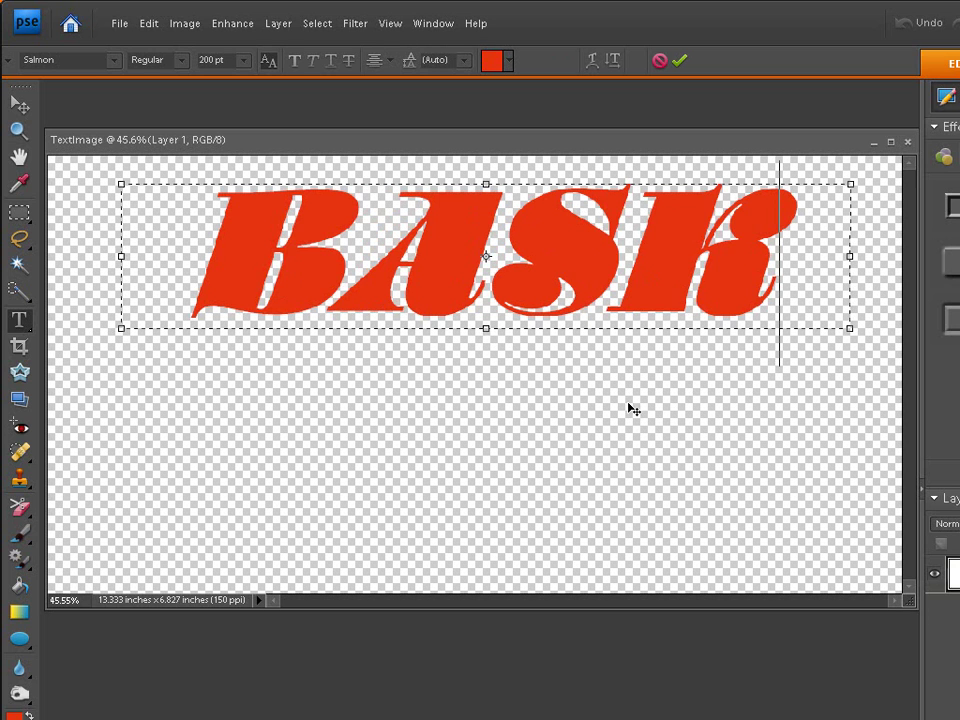
text(E)
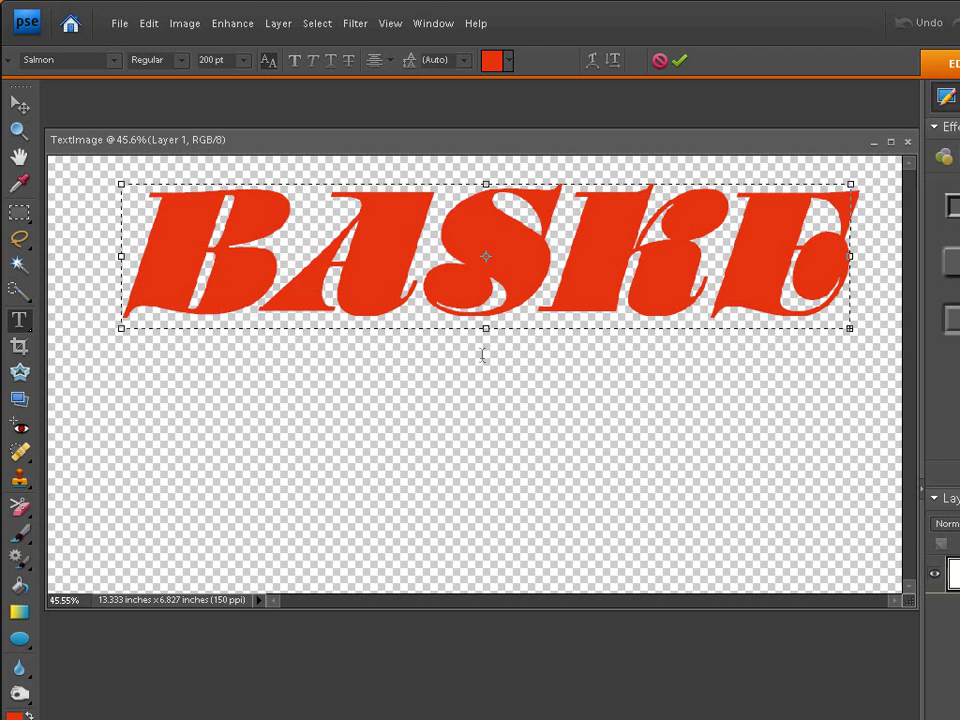
click(678, 62)
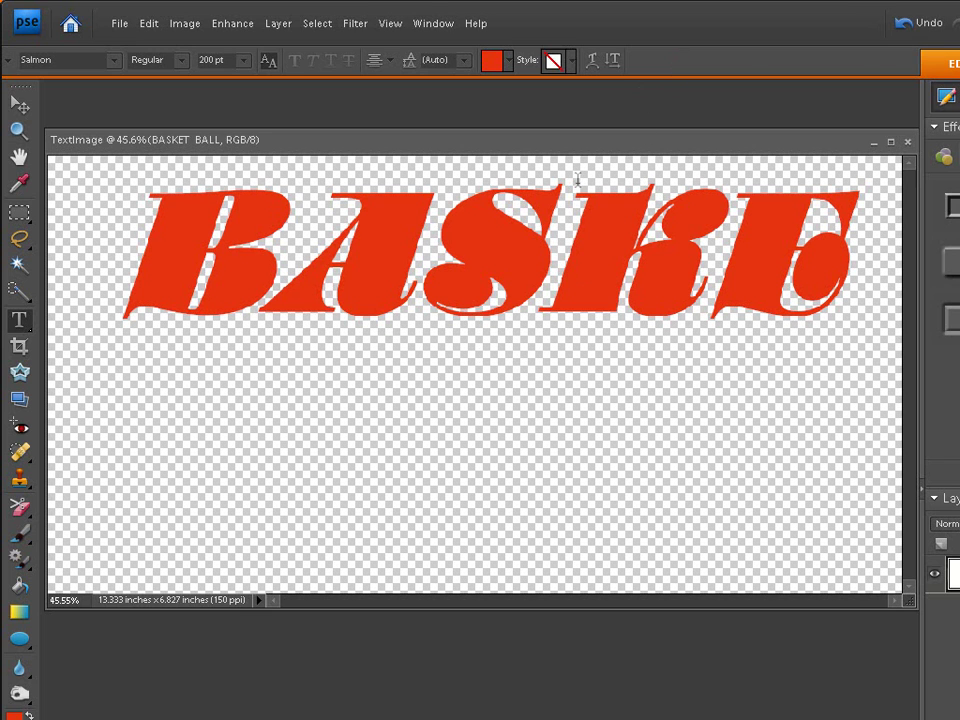
Stretch the text to about 111% width and 106% height, then shift it up-left
click(15, 106)
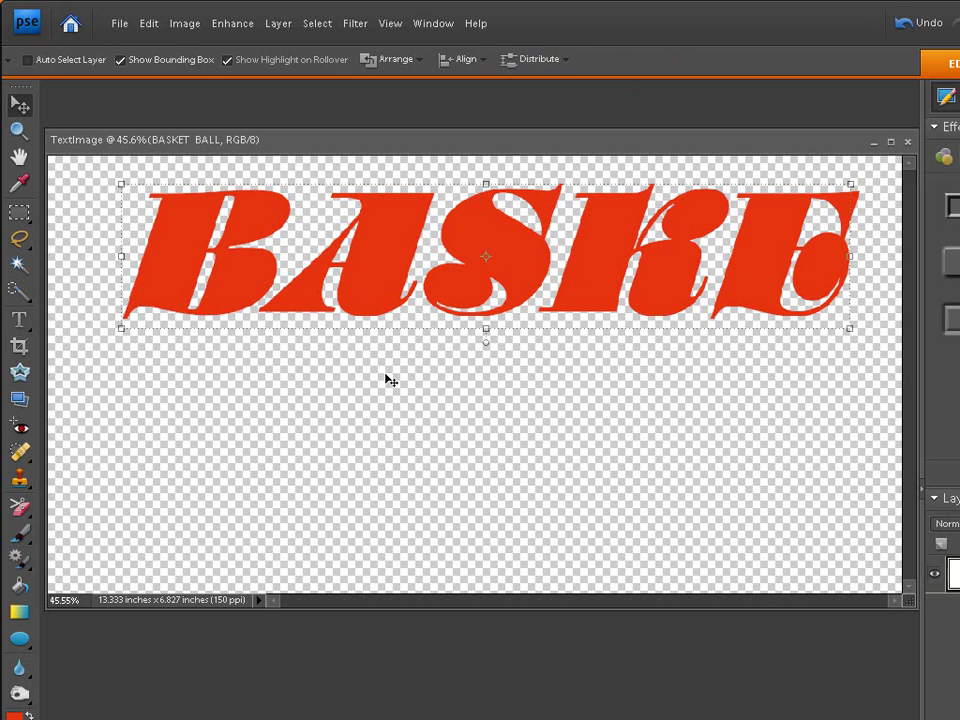
drag(483, 328, 435, 343)
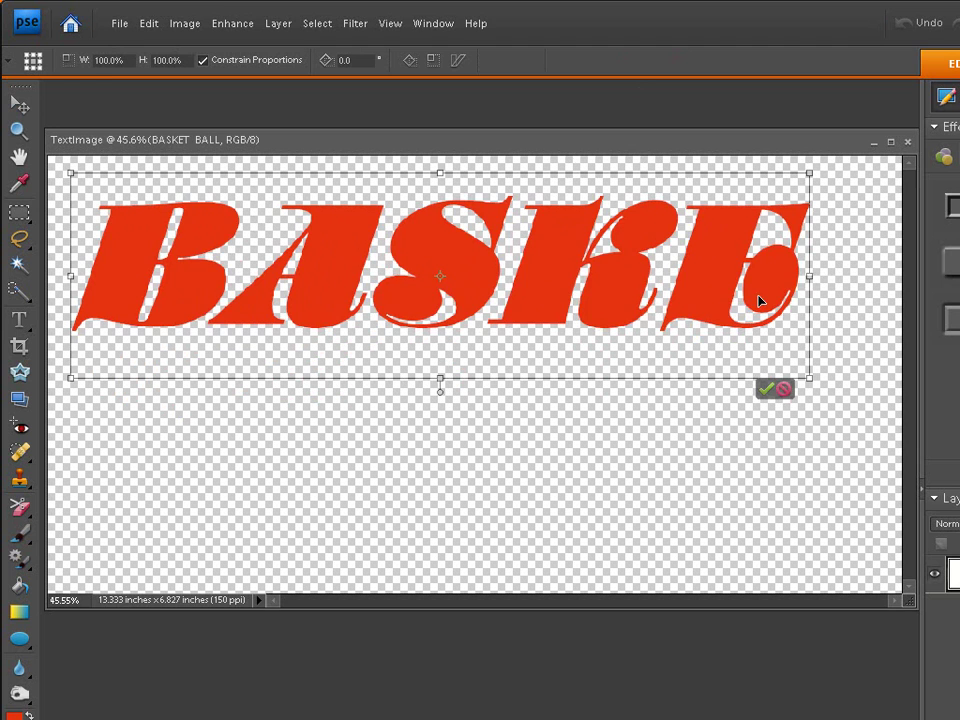
drag(808, 274, 889, 277)
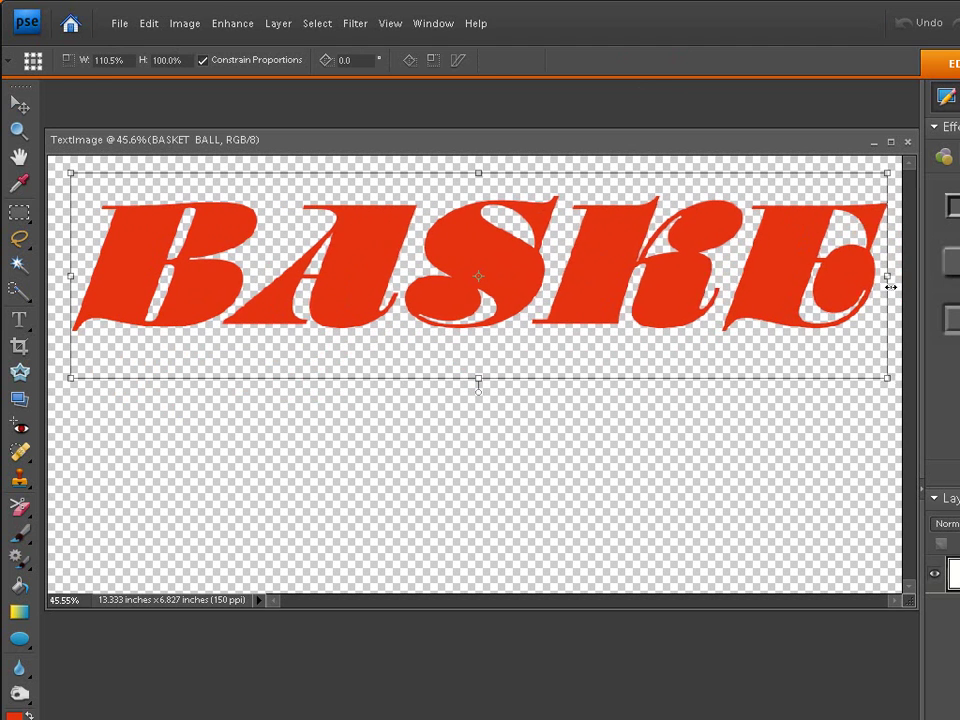
mouse_move(481, 381)
mouse_down()
mouse_move(478, 510)
mouse_move(480, 388)
mouse_up()
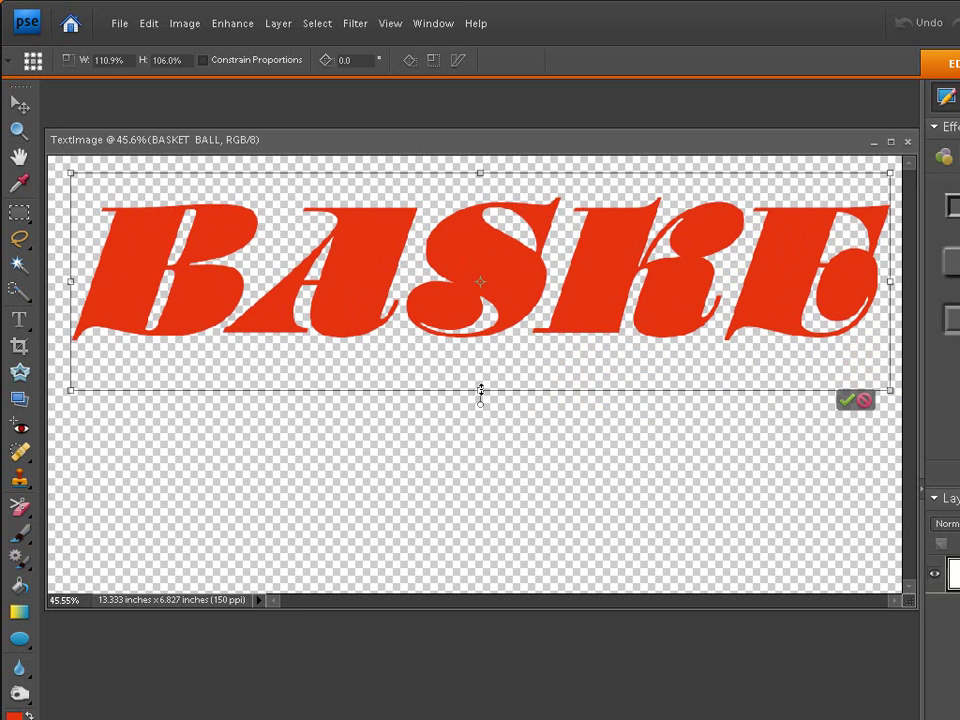
key(Return)
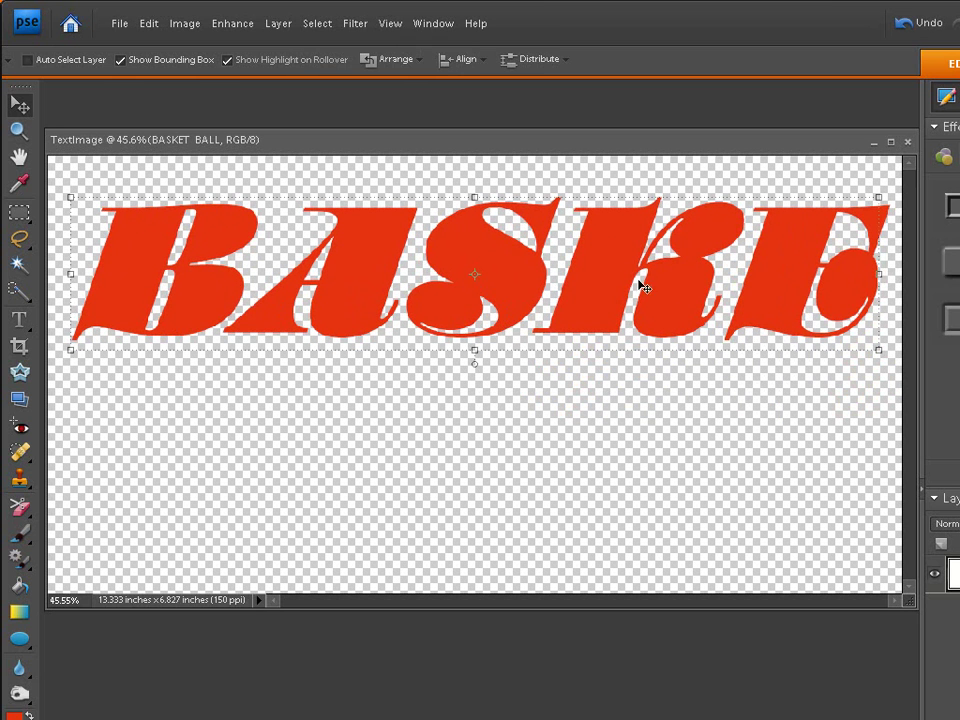
drag(100, 282, 86, 263)
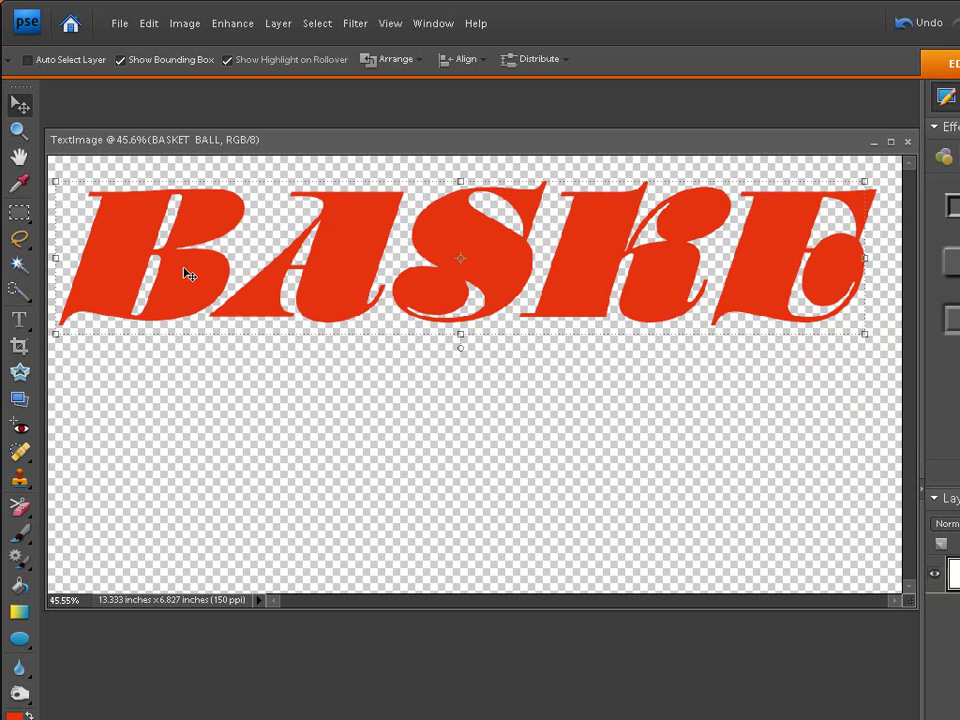
Edit the text and try a 150 pt size, dismissing the invalid-size error
right_click(404, 291)
click(364, 314)
right_click(380, 306)
click(394, 442)
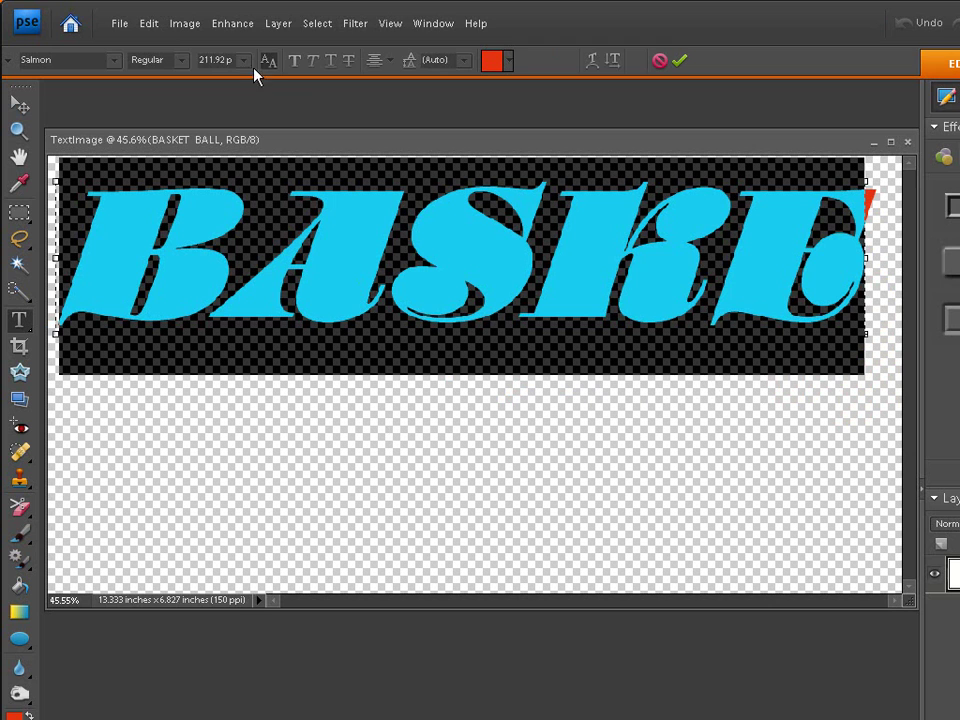
drag(231, 59, 212, 62)
text(150t)
key(Return)
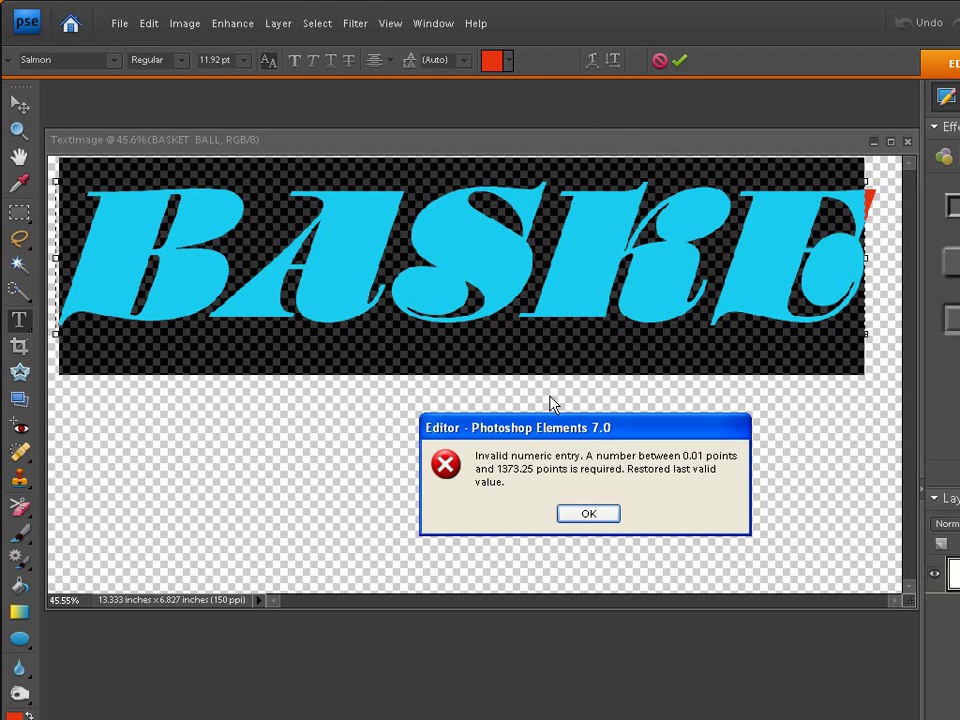
click(584, 514)
key(v)
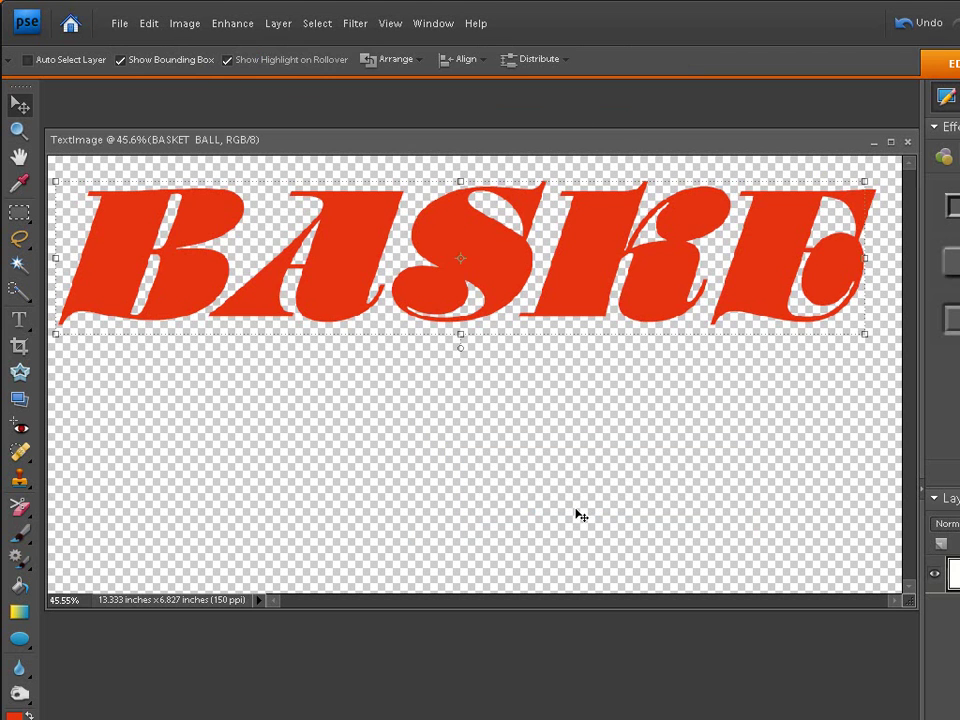
Set the selected text to 150 pt, commit it, and nudge BASKET right and down
double_click(343, 236)
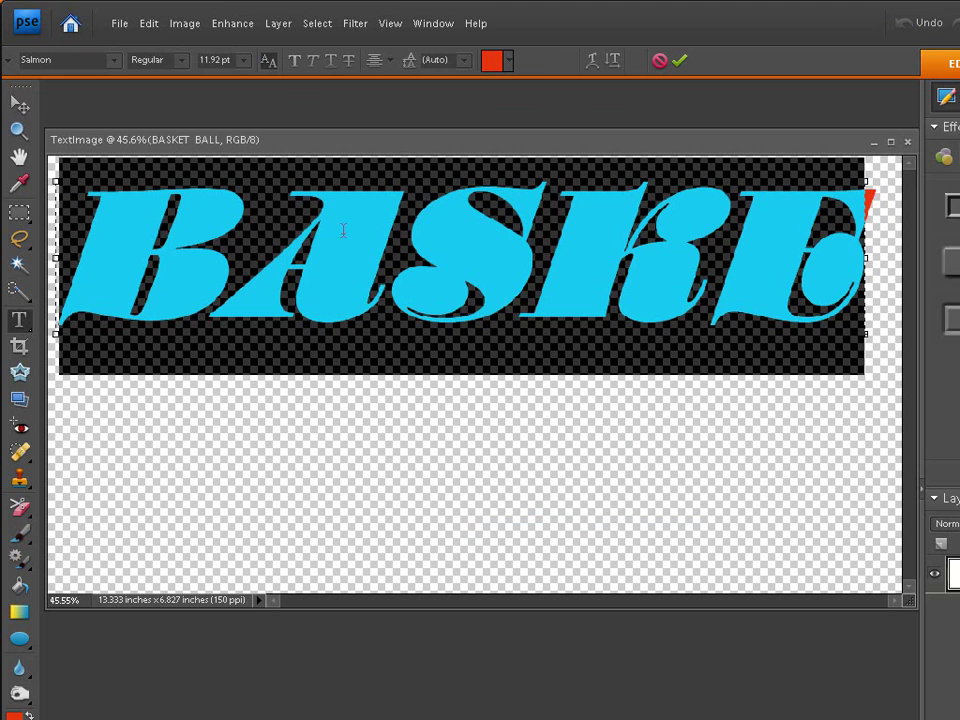
double_click(219, 60)
text(21.92)
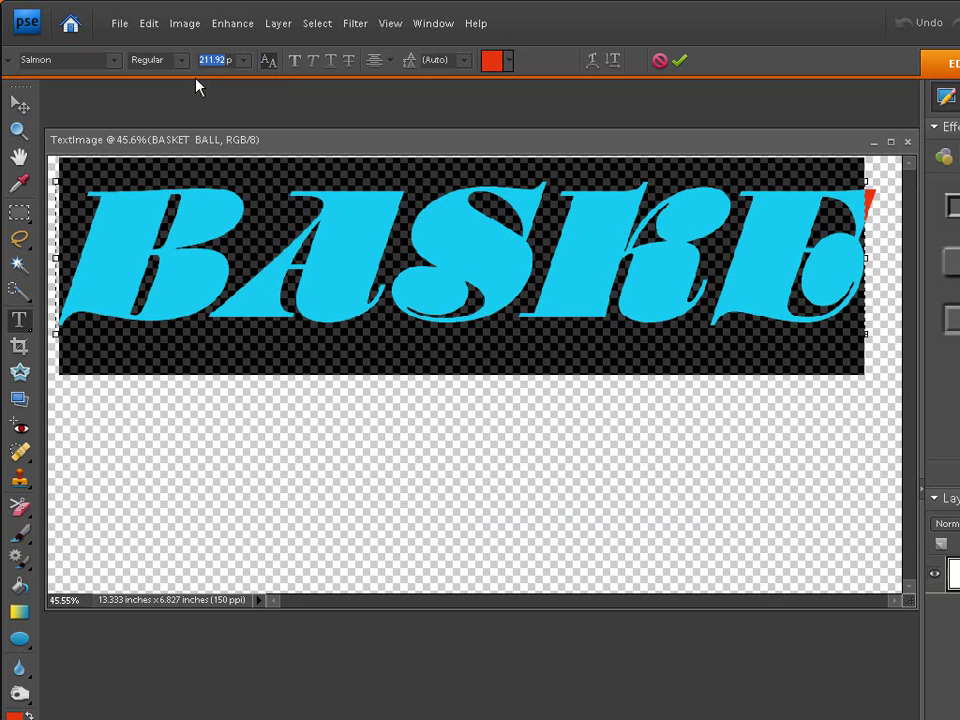
key(Return)
text(150)
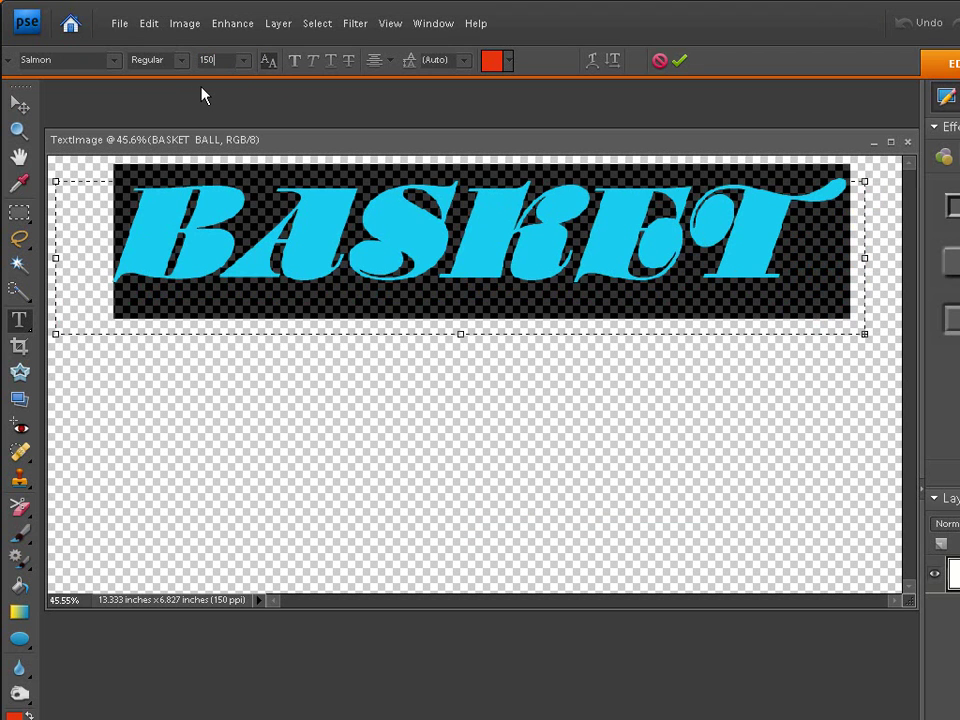
click(261, 411)
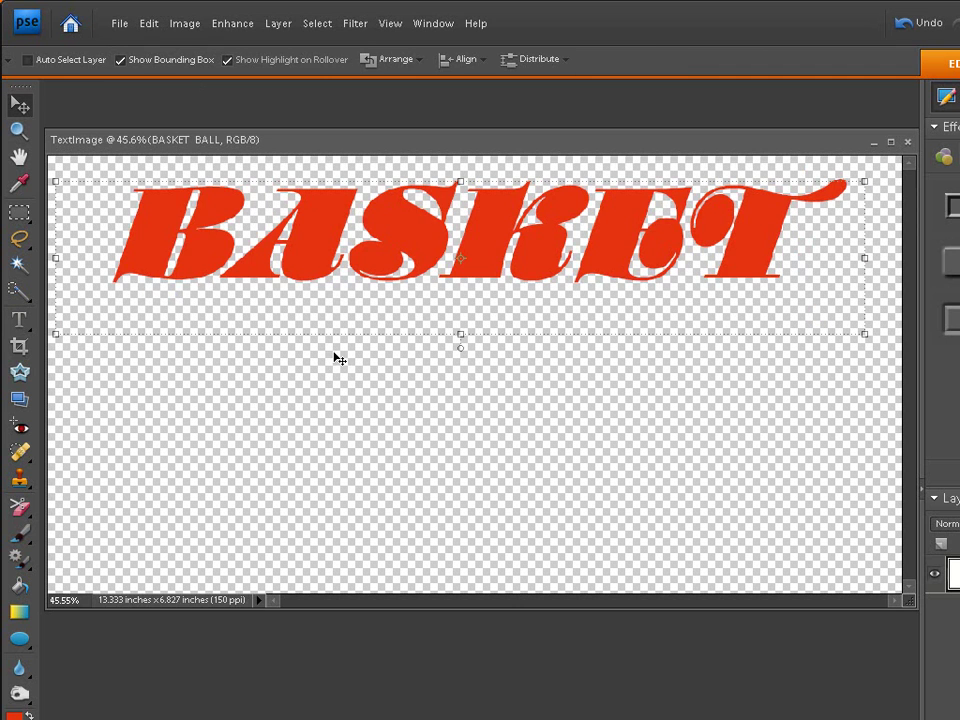
mouse_move(369, 274)
mouse_down()
mouse_move(383, 298)
mouse_move(378, 289)
mouse_up()
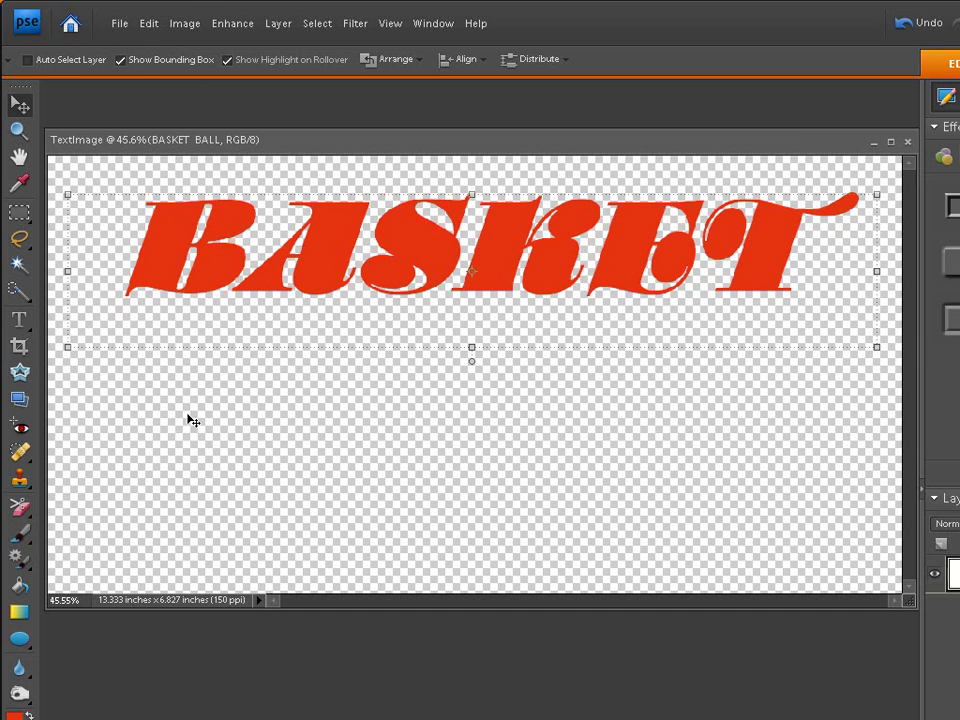
Add a second red text layer reading BALL below BASKET
click(19, 320)
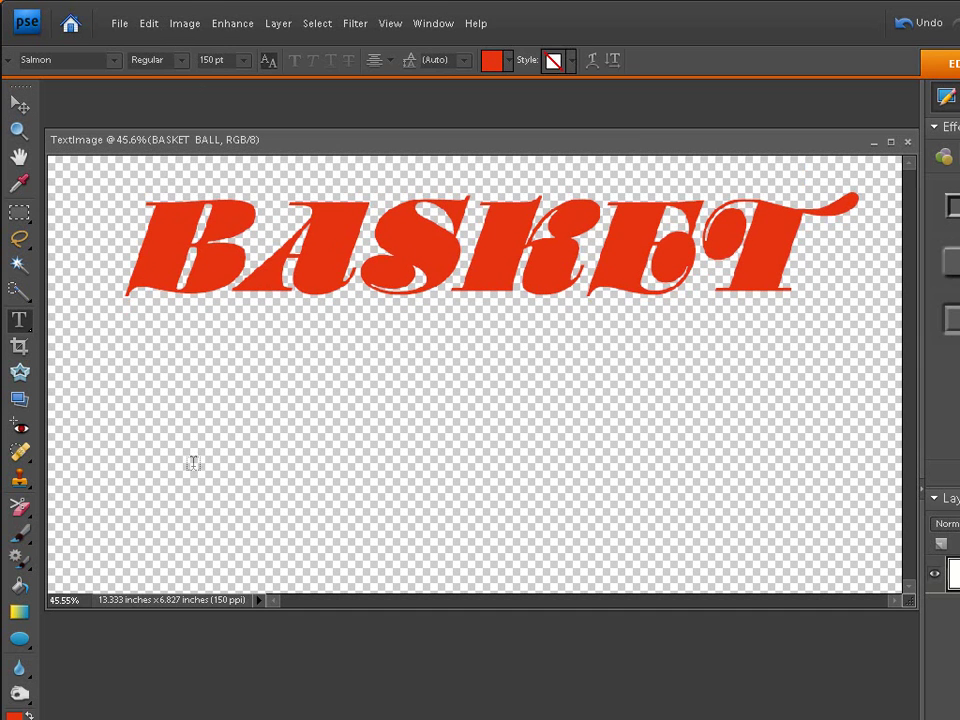
drag(193, 499, 753, 347)
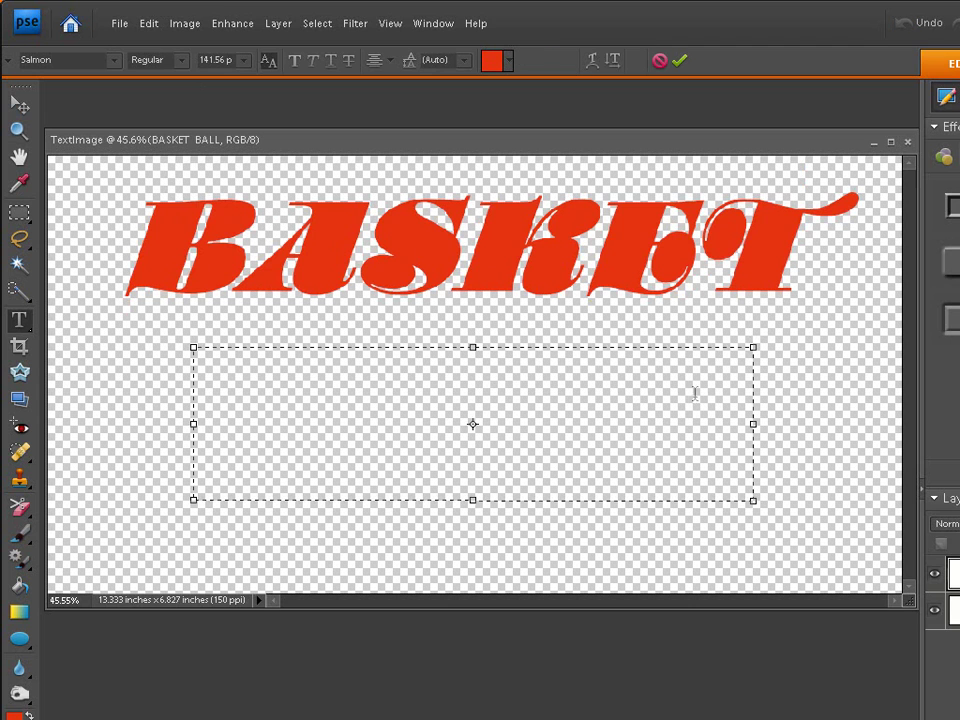
text(BALL)
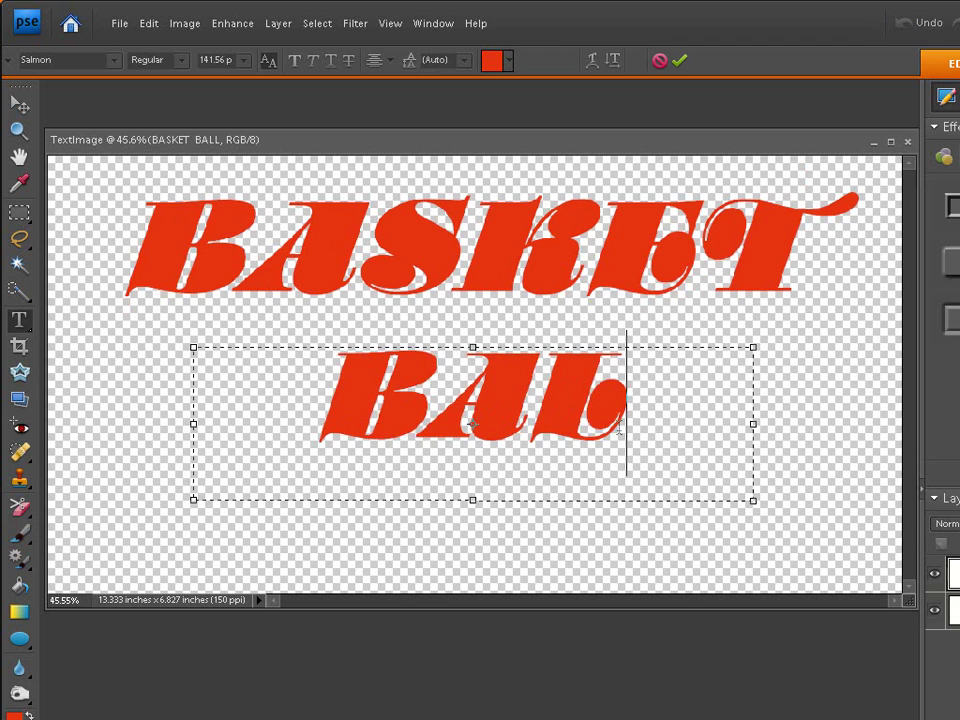
click(822, 425)
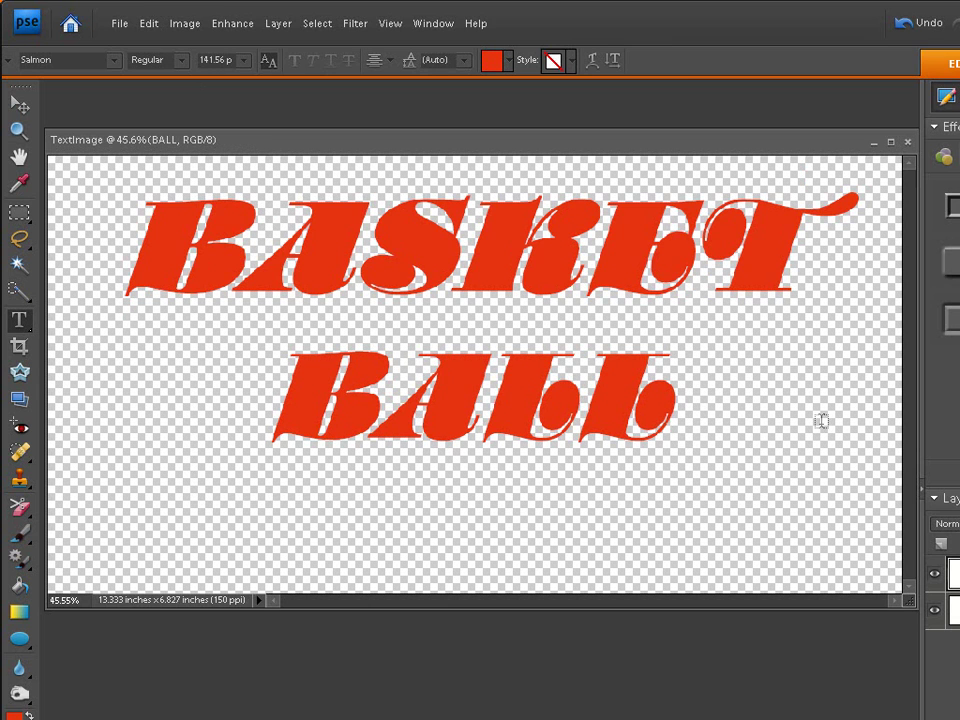
Move the BALL line lower on the canvas with the Move tool
key(v)
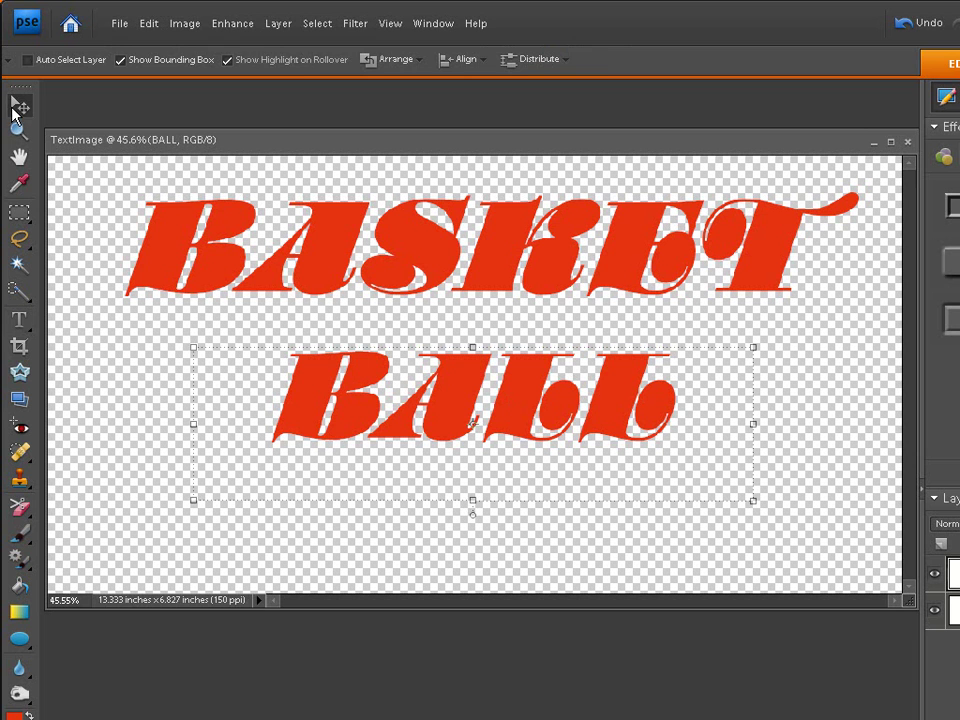
drag(508, 418, 508, 470)
mouse_move(481, 276)
mouse_down()
mouse_move(482, 304)
mouse_move(473, 283)
mouse_up()
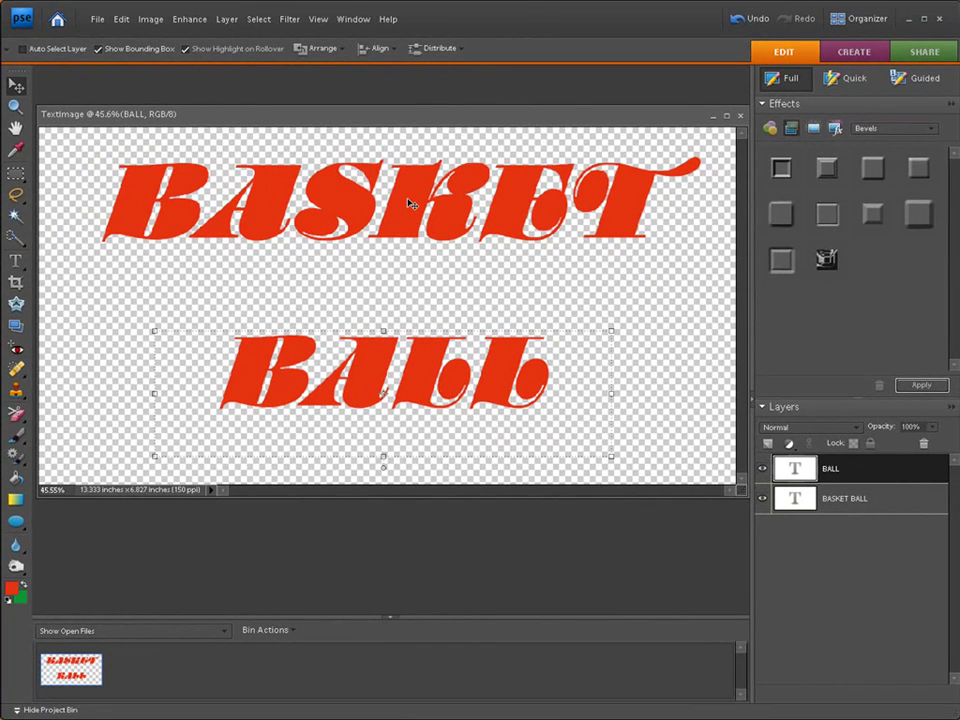
Nudge the BASKET text down and place a new empty Layer 1 below both text layers
click(843, 497)
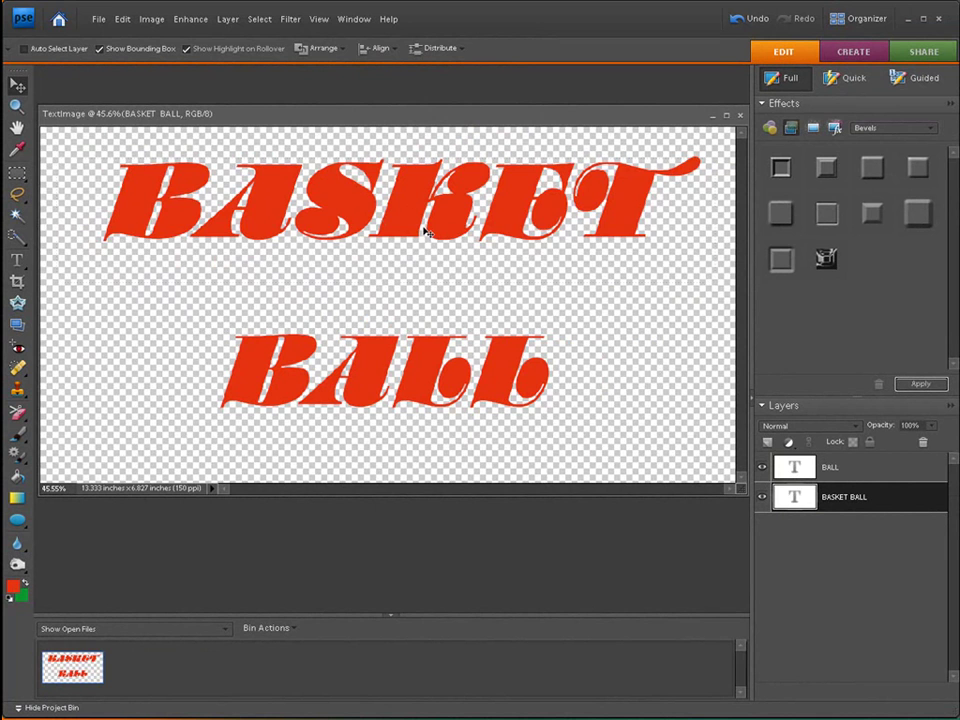
drag(425, 230, 425, 260)
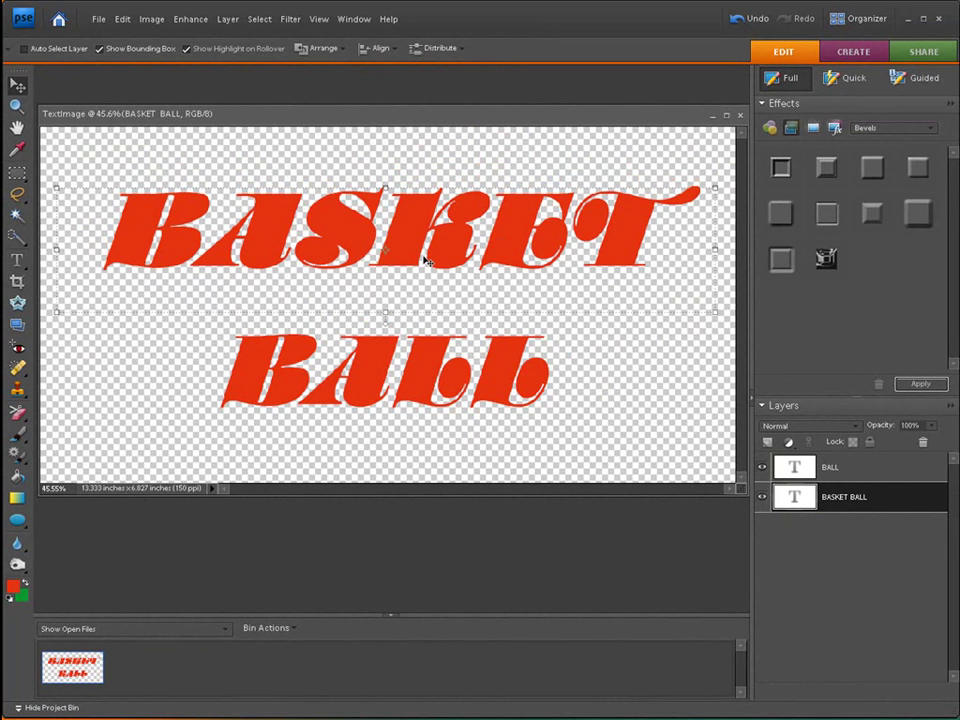
click(766, 442)
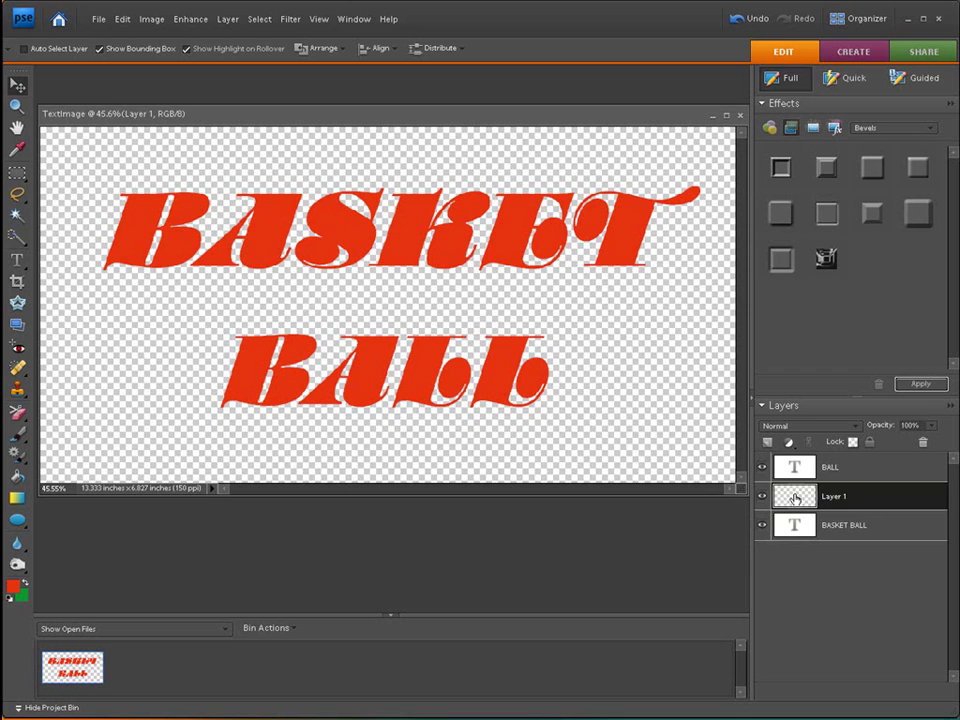
drag(796, 498, 798, 556)
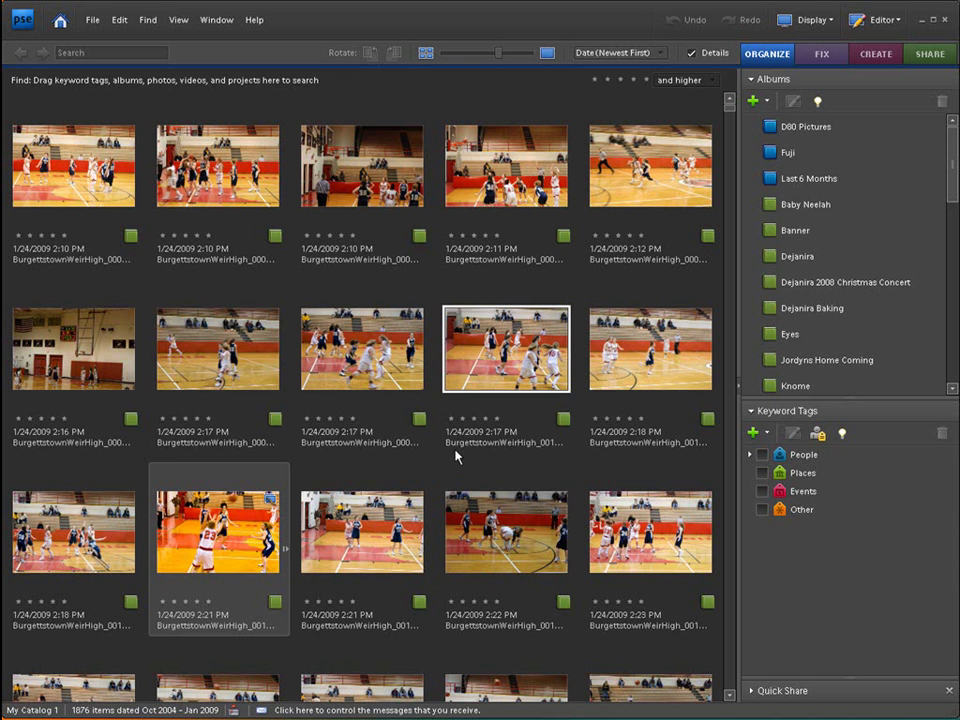
Open the 4:04 PM free-throw photo BurgettstownWeirHigh_0061.JPG from the Organizer in Full Edit
scroll(455, 456, down, 1)
scroll(455, 456, down, 4)
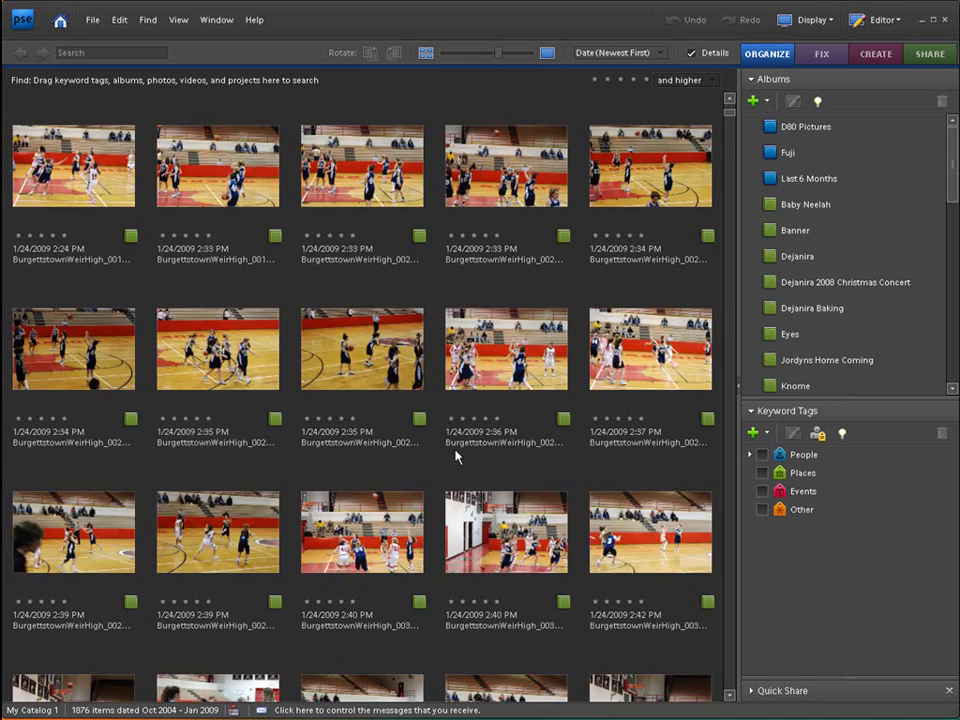
scroll(455, 456, down, 3)
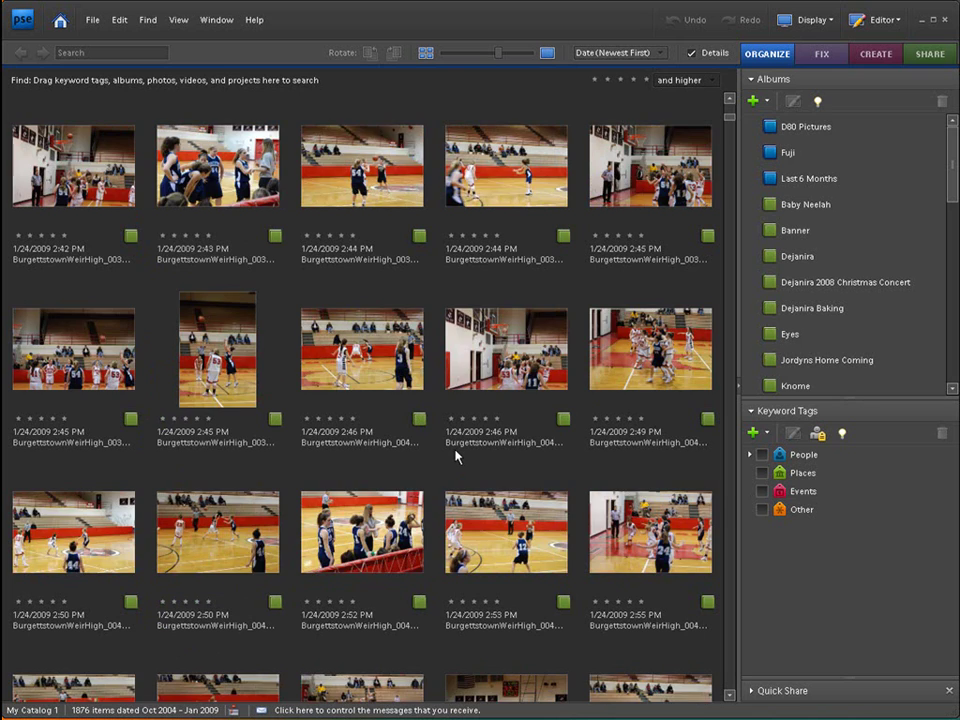
scroll(455, 456, down, 1)
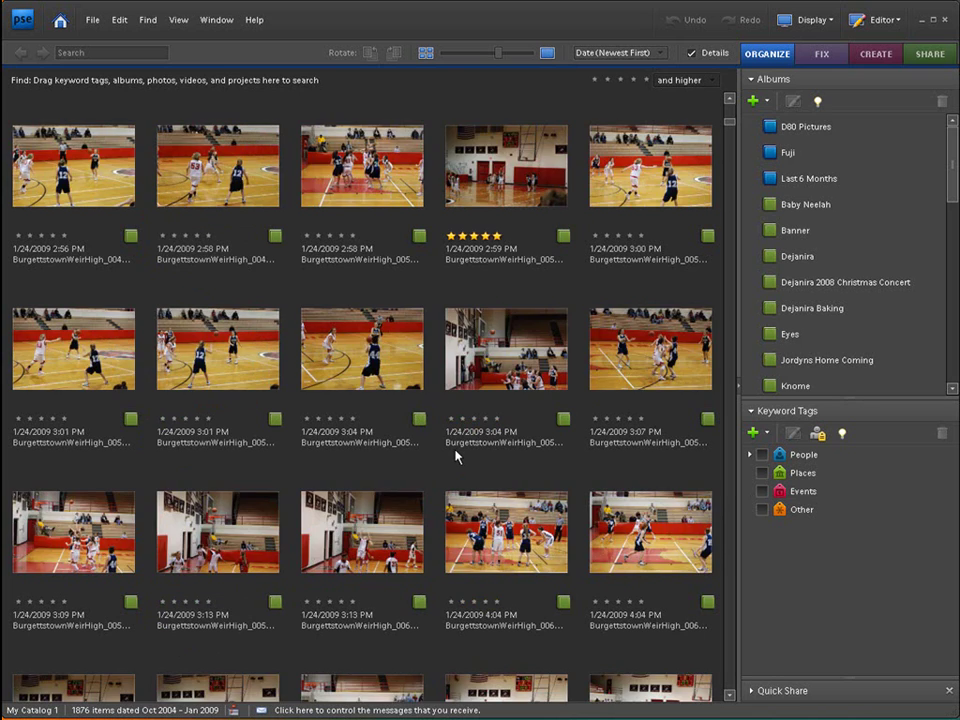
scroll(455, 456, up, 1)
scroll(455, 456, down, 1)
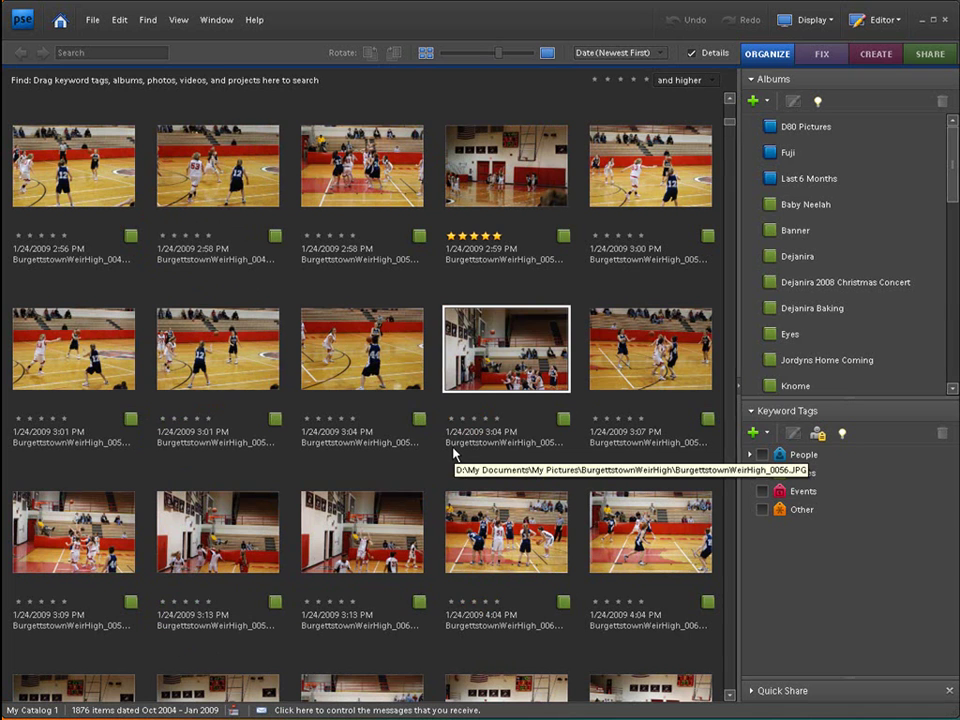
click(477, 538)
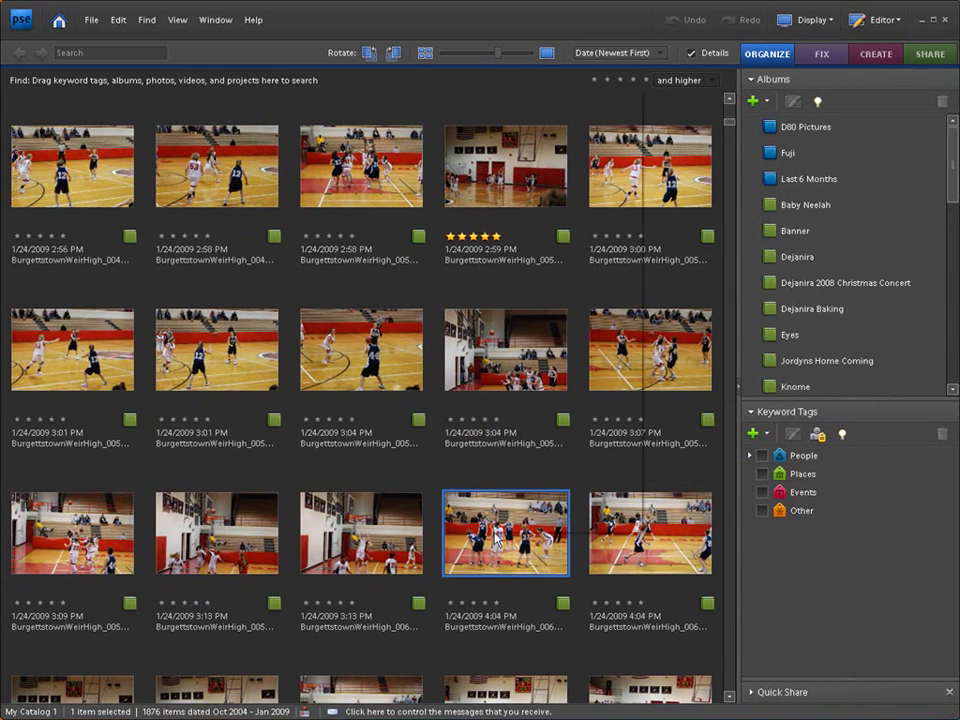
right_click(495, 530)
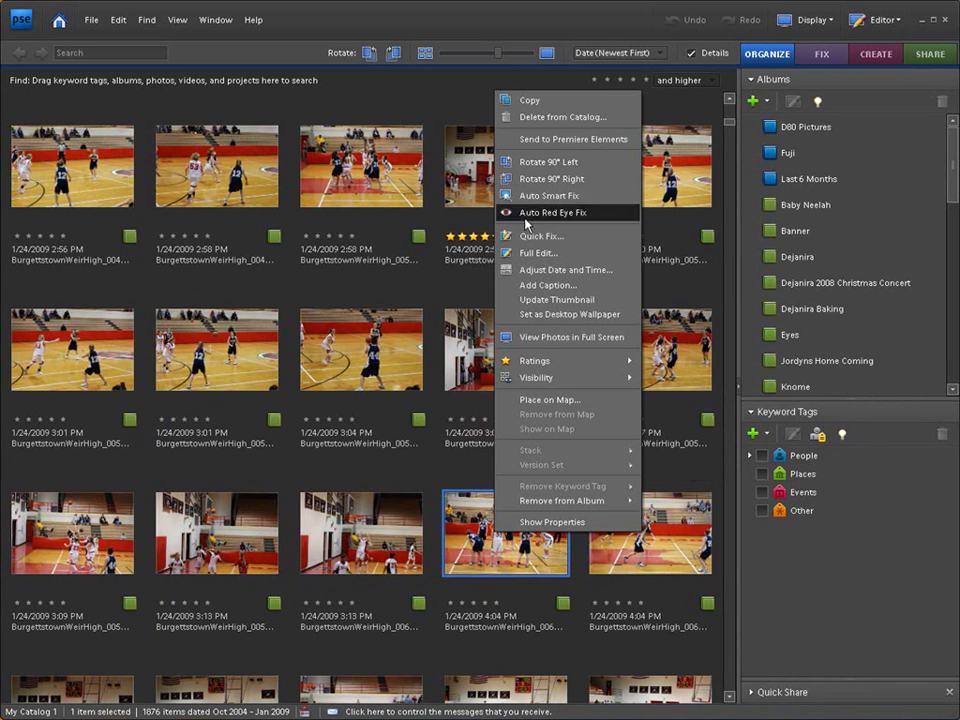
click(527, 255)
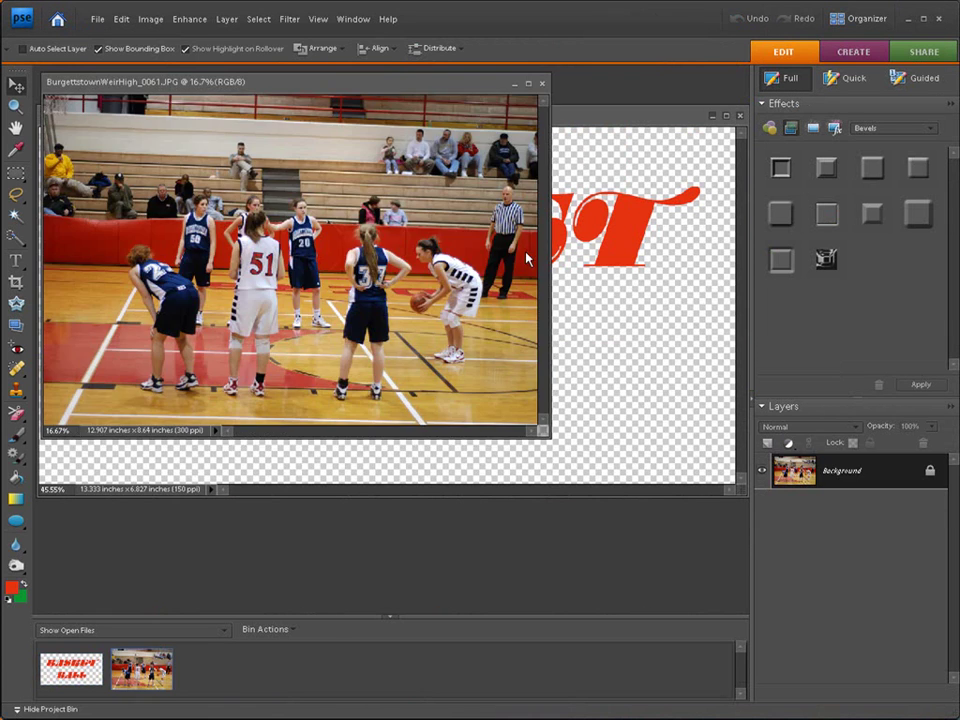
Select all of the free-throw photo and drag it into the TextImage document as Layer 1
click(258, 19)
click(262, 36)
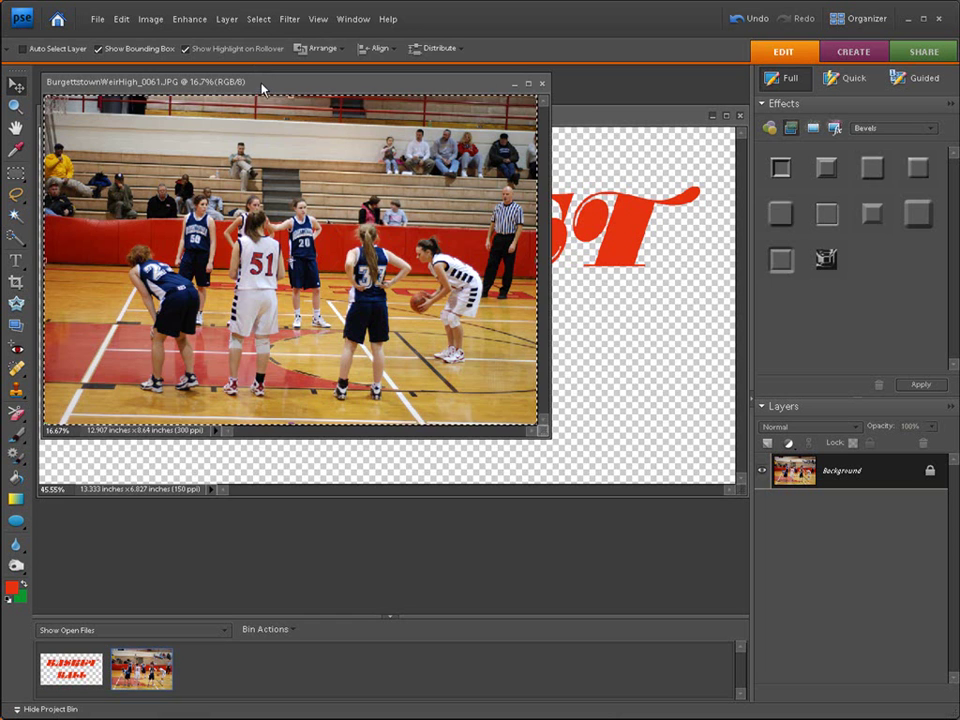
drag(283, 84, 230, 280)
drag(229, 363, 489, 262)
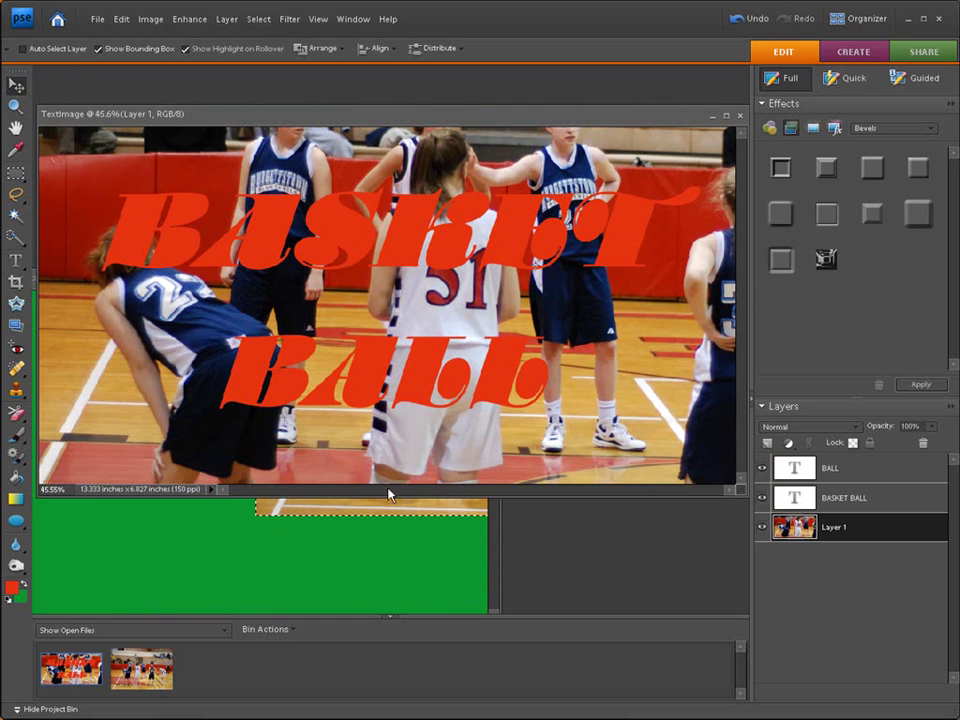
Minimize the source photo window and move Layer 1 down behind the BASKET BALL text
click(380, 550)
click(466, 281)
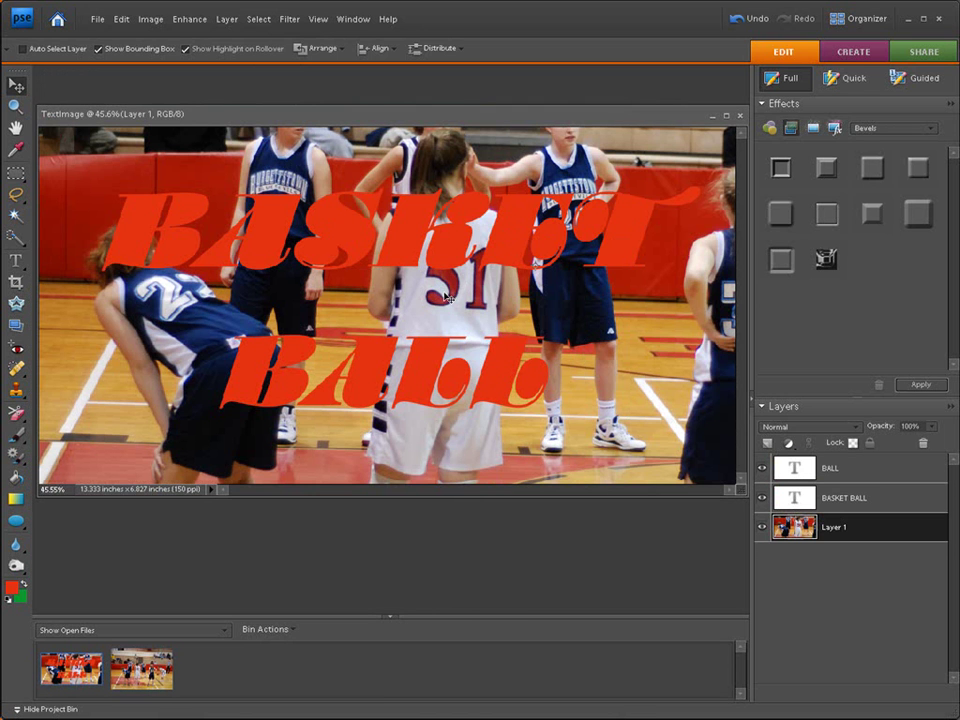
drag(447, 298, 430, 325)
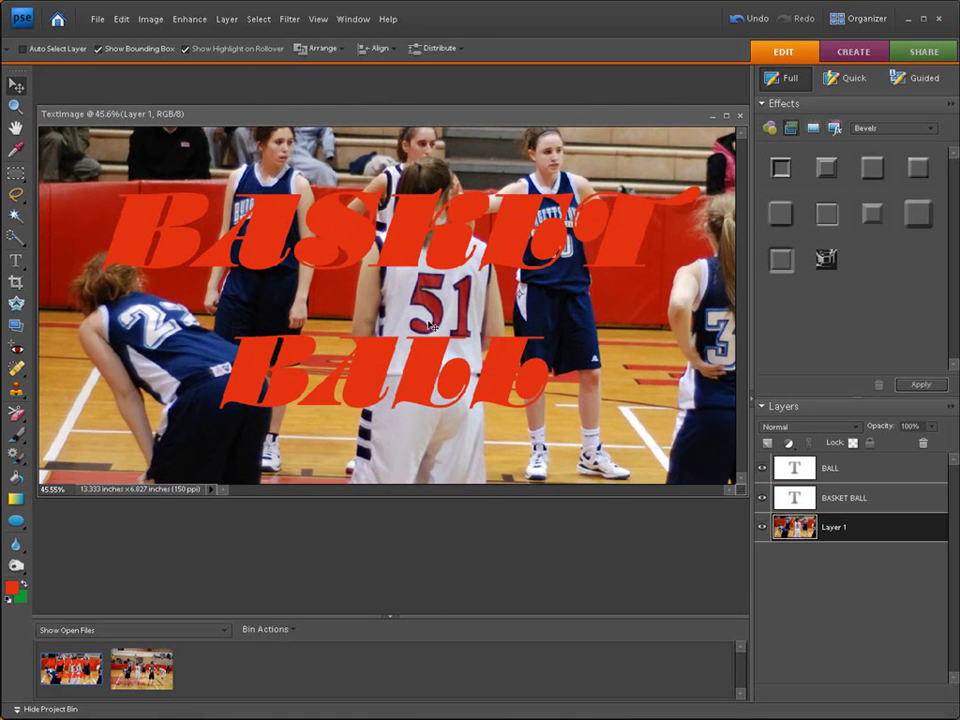
key(ctrl+z)
key(ctrl+z)
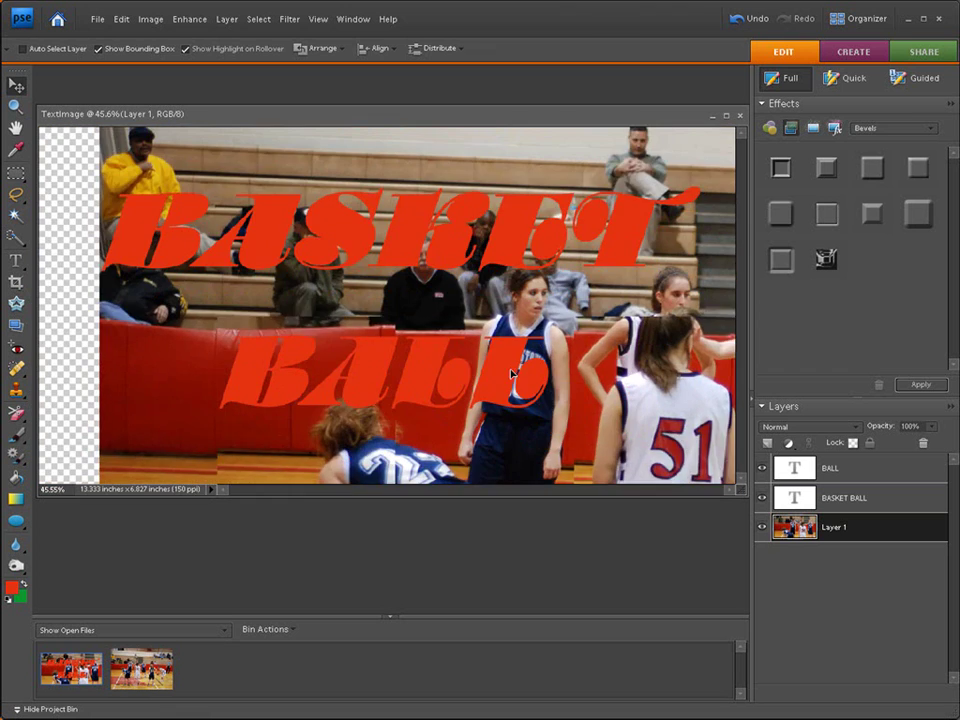
drag(326, 289, 364, 506)
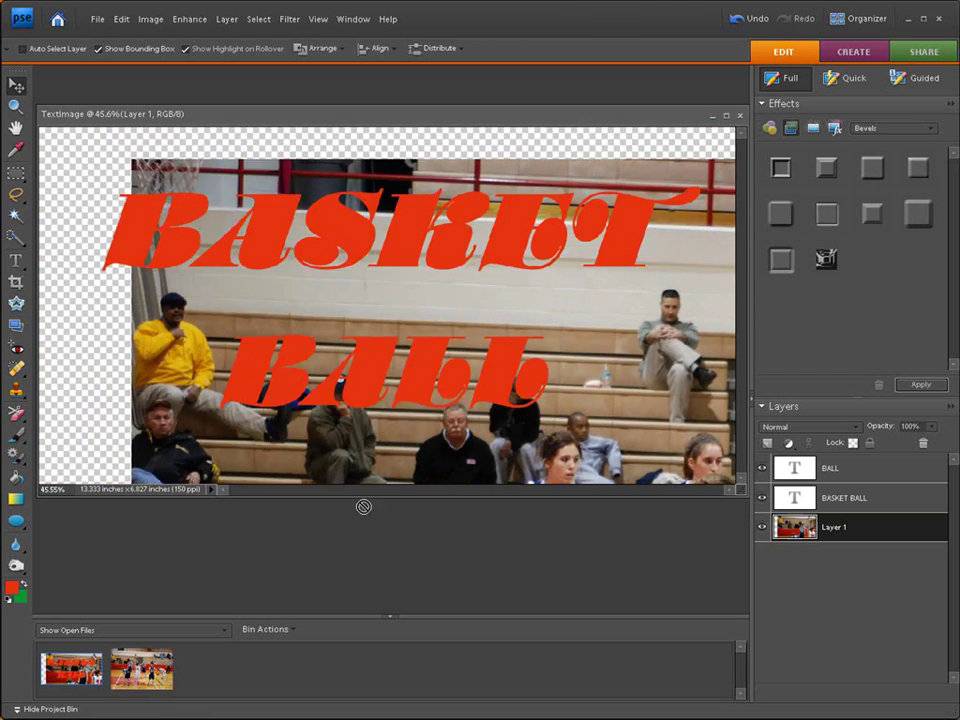
key(ctrl+z)
drag(297, 312, 288, 365)
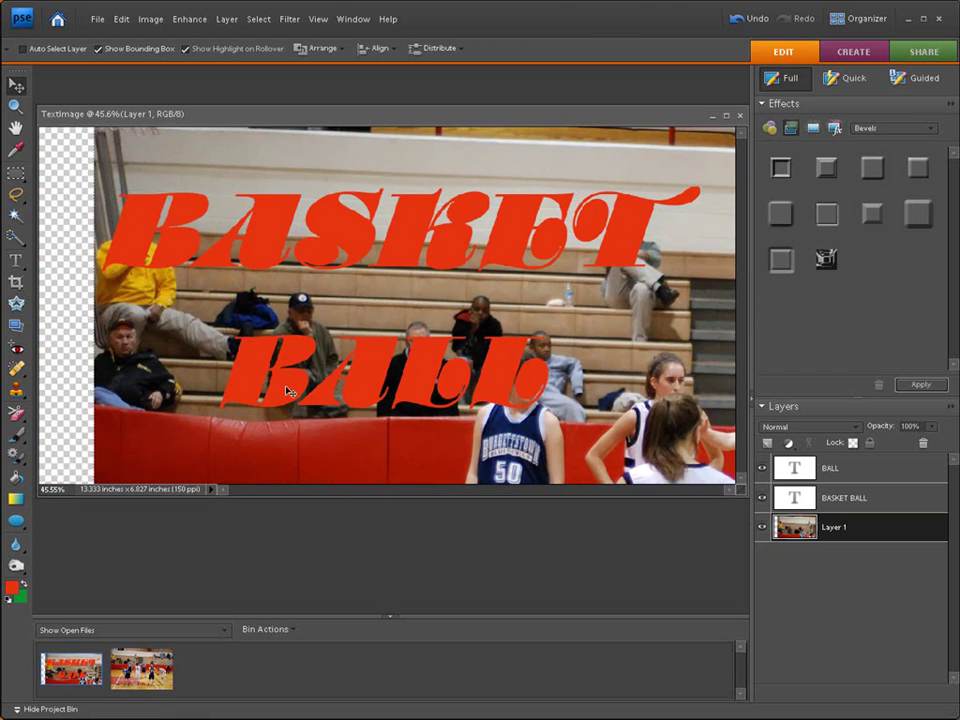
drag(139, 230, 170, 397)
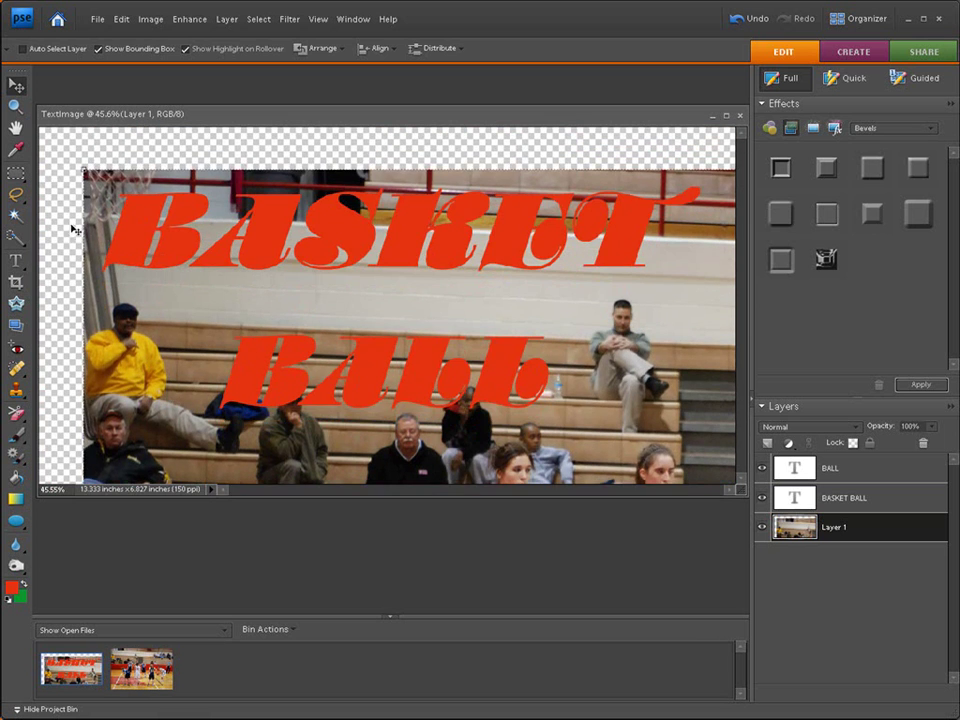
Scale the photo down to 67.9% and align it to cover the whole canvas
drag(83, 170, 358, 348)
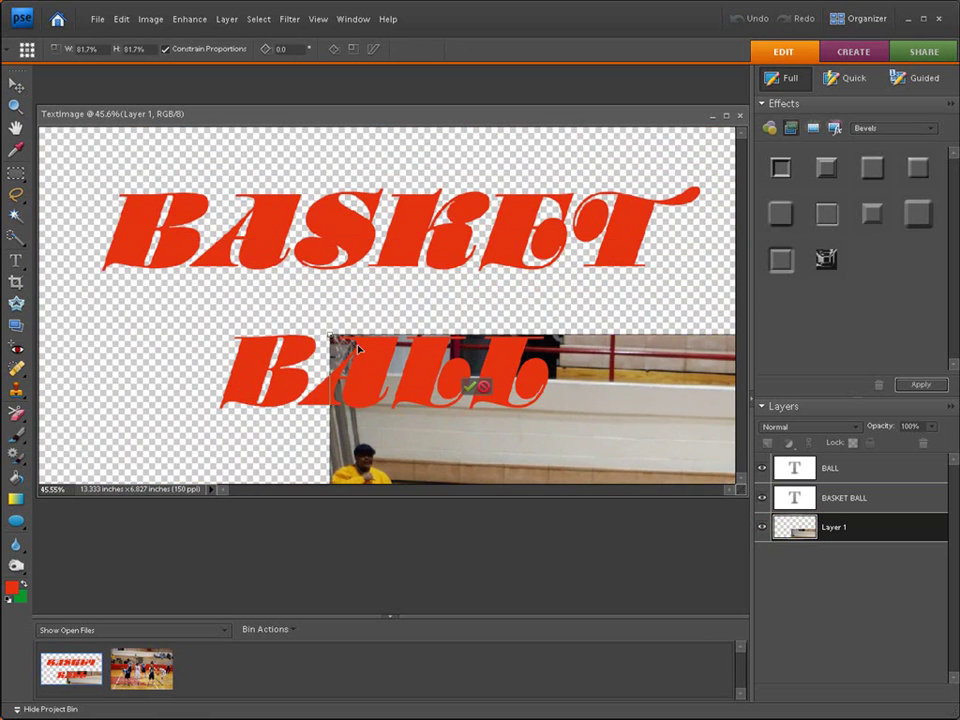
drag(591, 399, 298, 230)
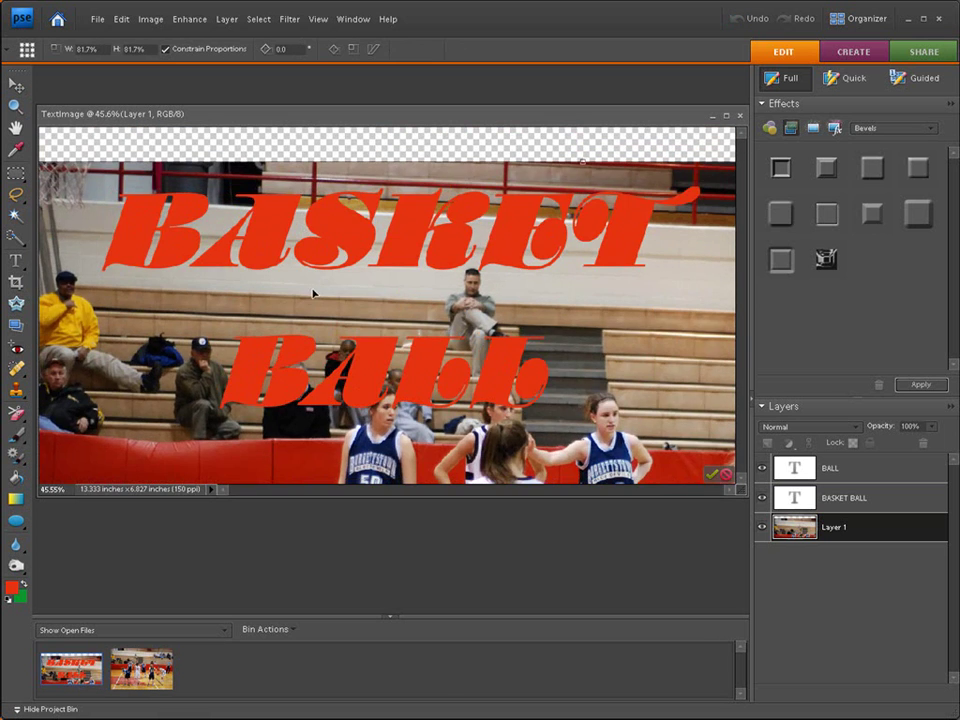
drag(314, 314, 373, 317)
drag(97, 187, 316, 116)
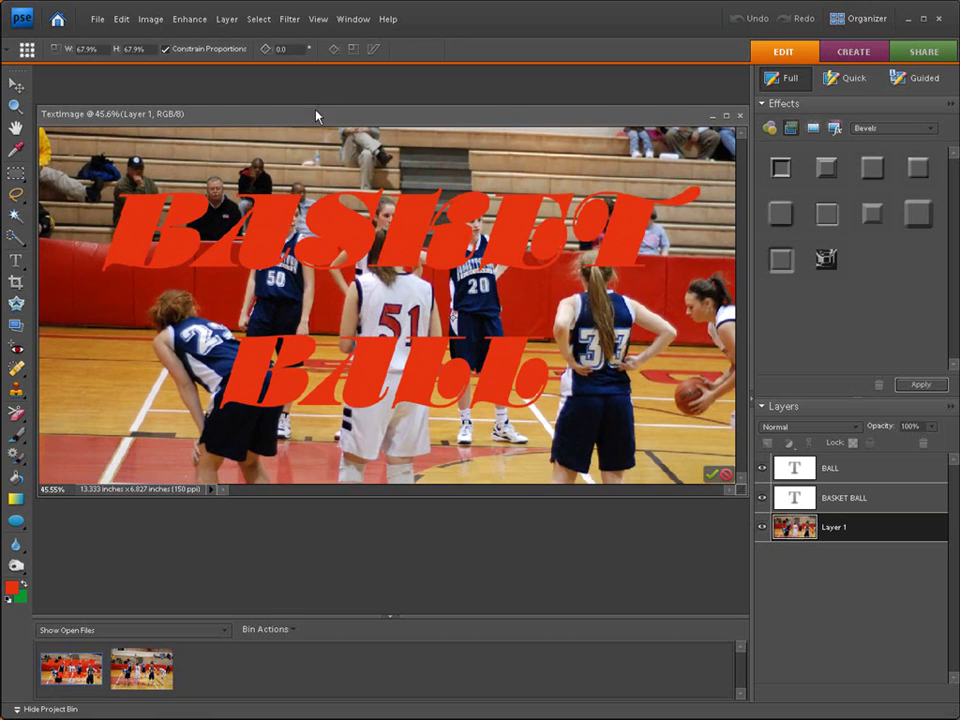
drag(296, 172, 335, 175)
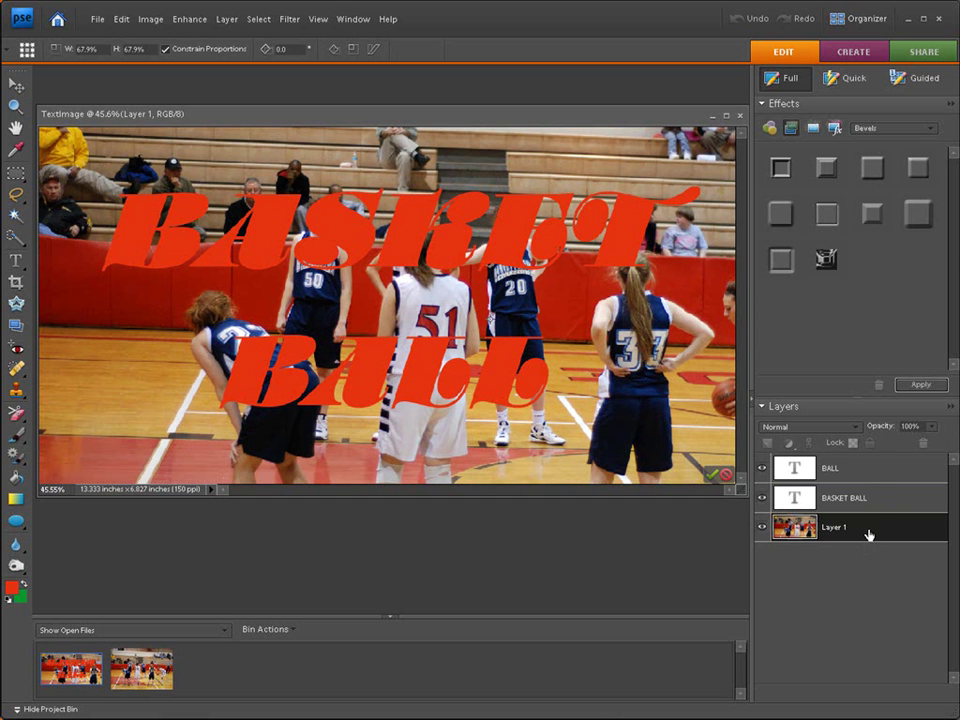
Commit the photo transform and move Layer 1 above the text layers
click(722, 476)
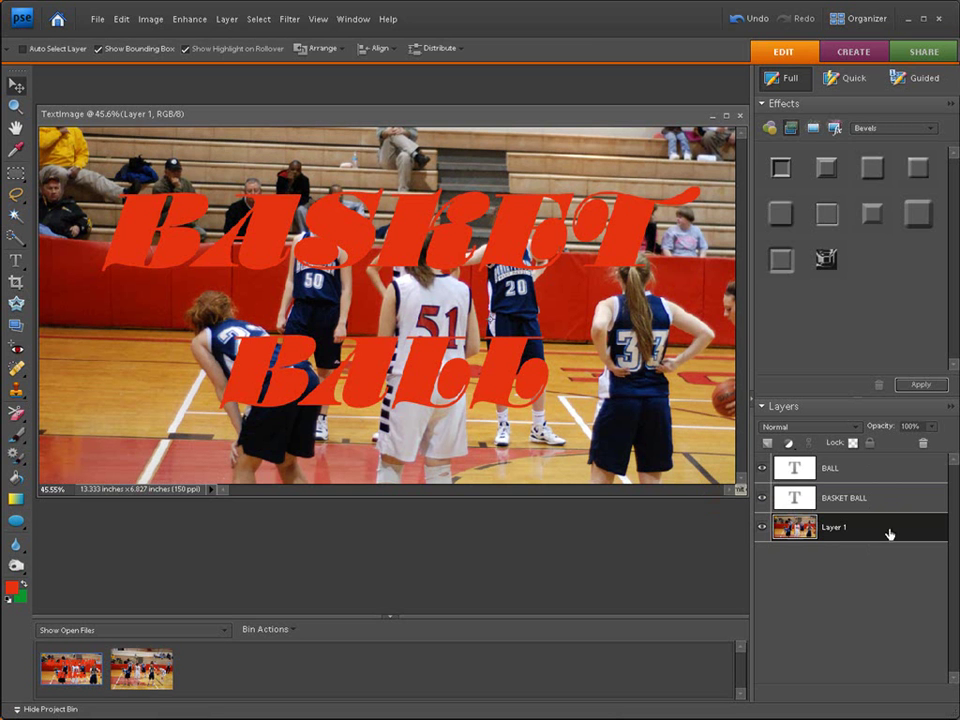
drag(889, 532, 891, 472)
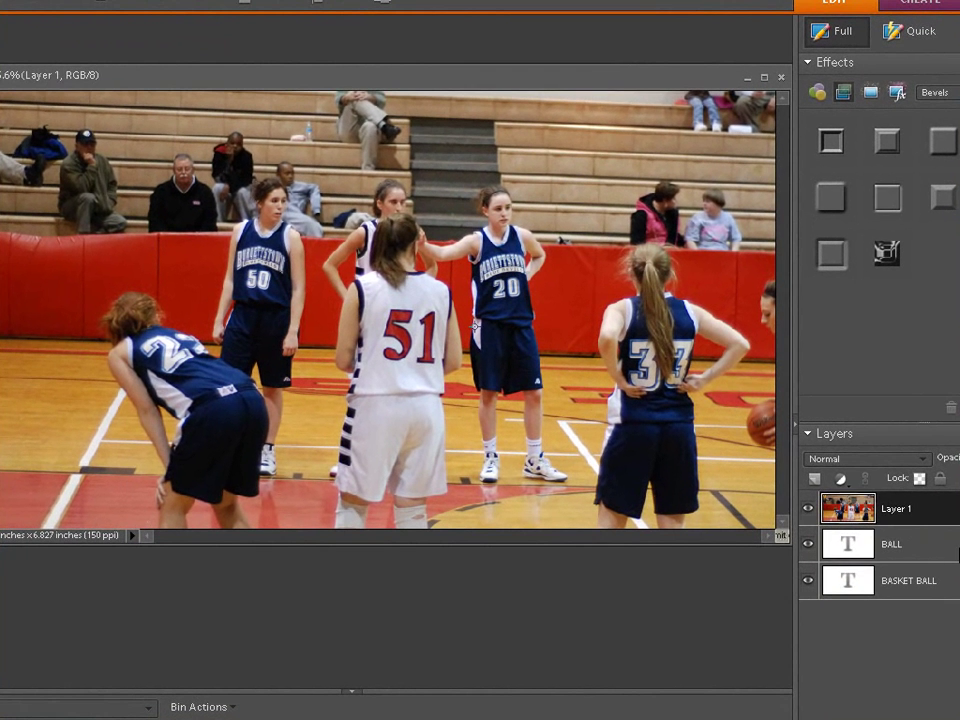
ctrl+click(955, 543)
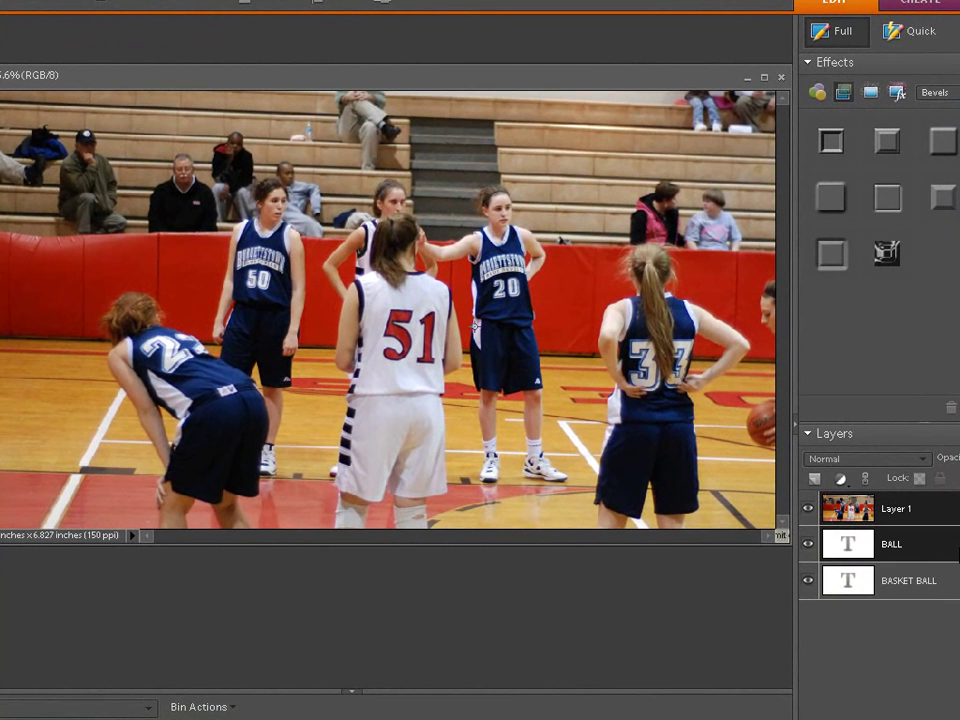
ctrl+click(955, 586)
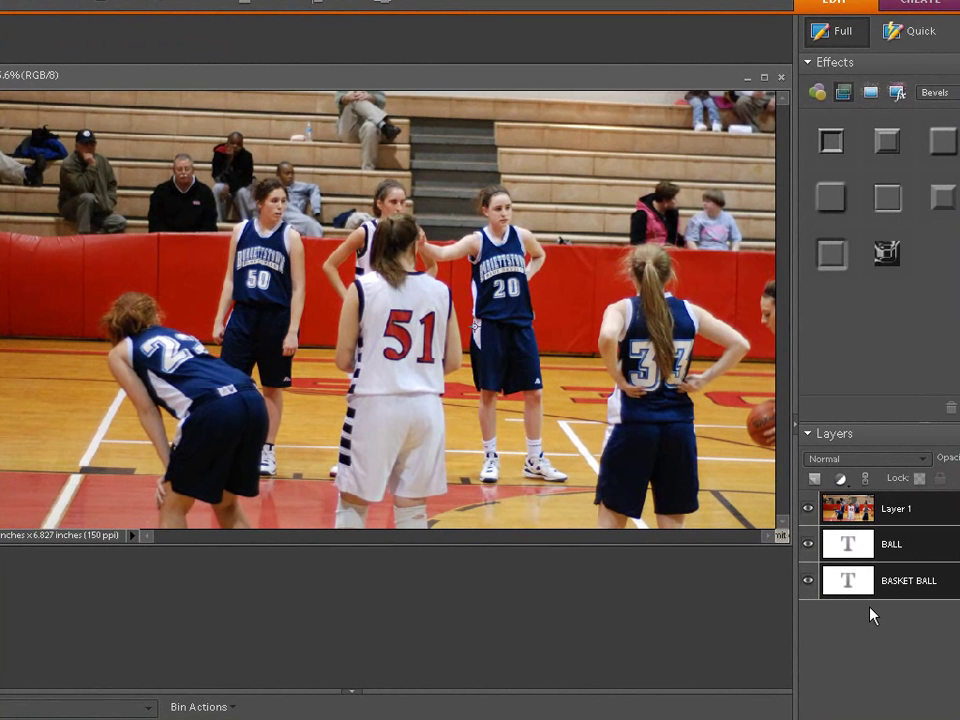
Clip the BALL text layer to BASKET BALL with Ctrl+G
click(906, 586)
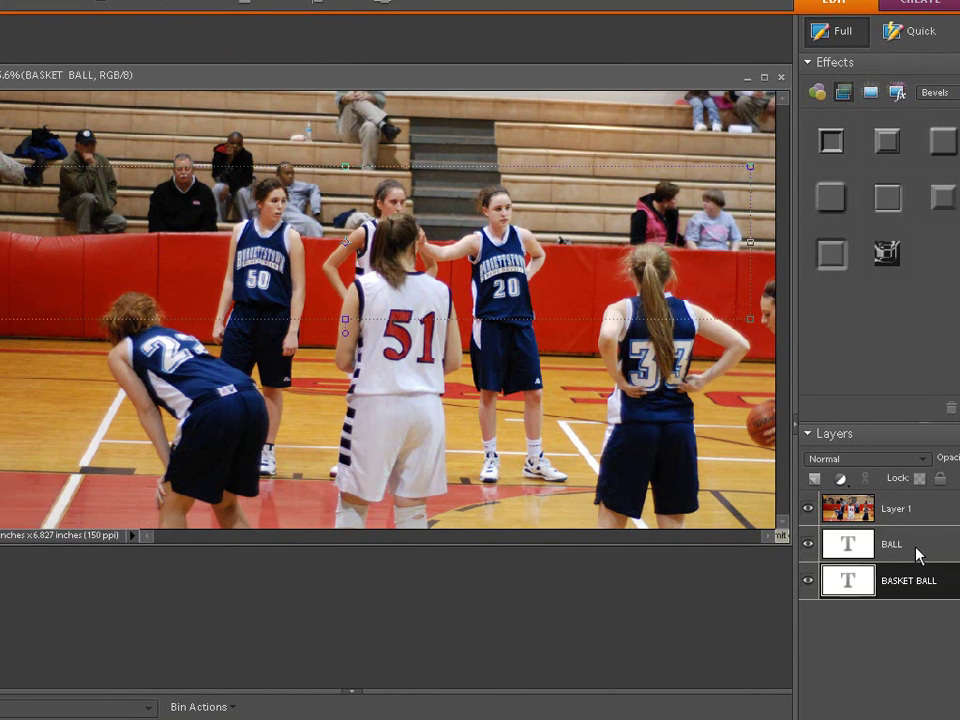
click(916, 555)
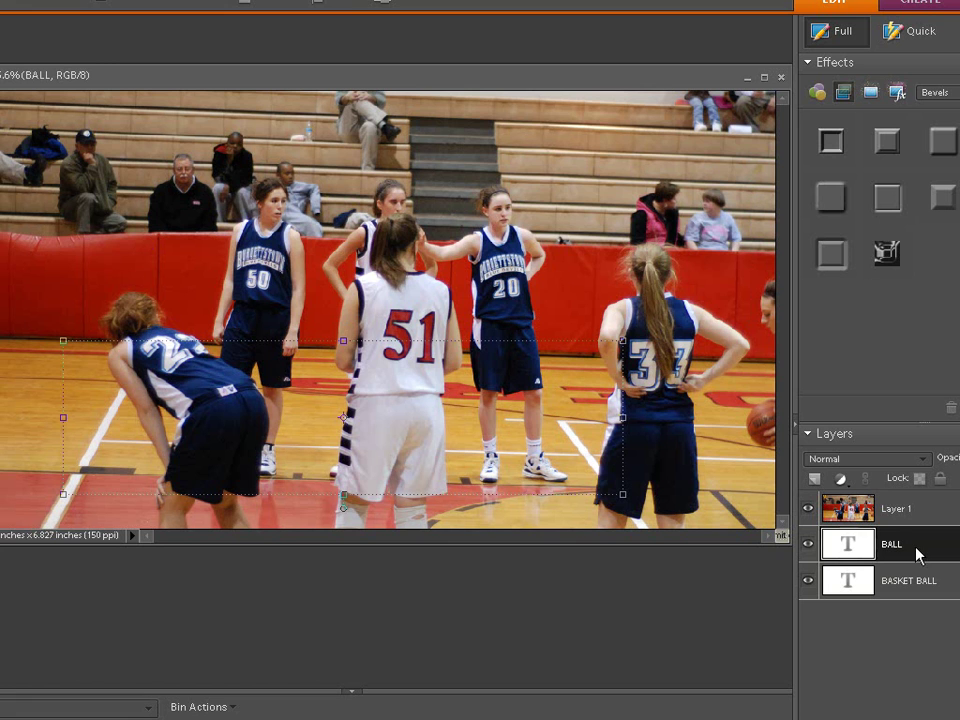
key(ctrl+g)
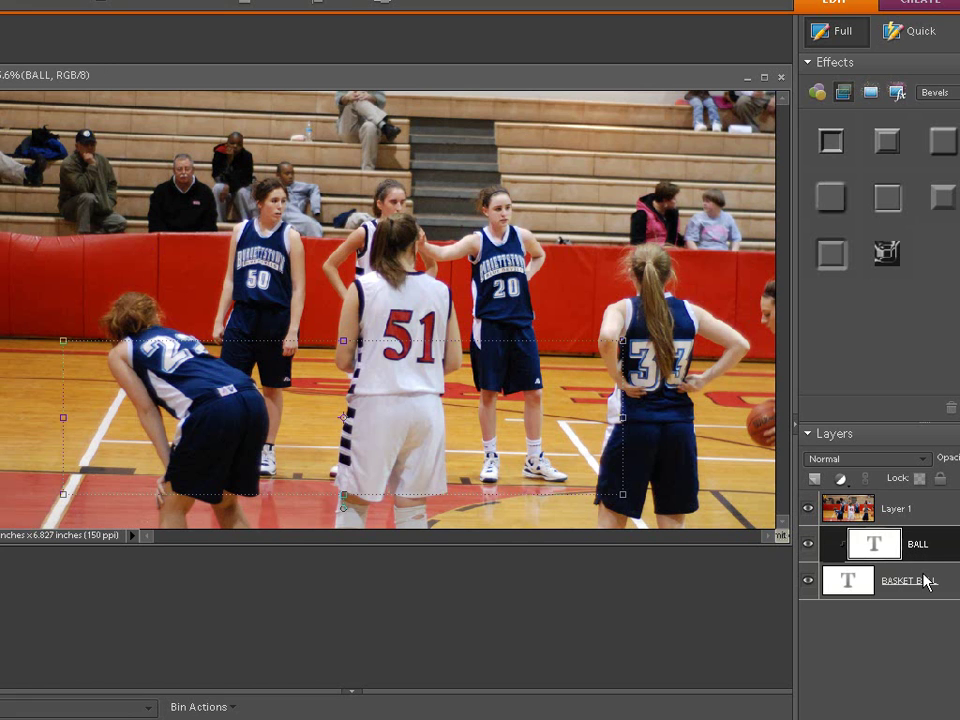
click(930, 517)
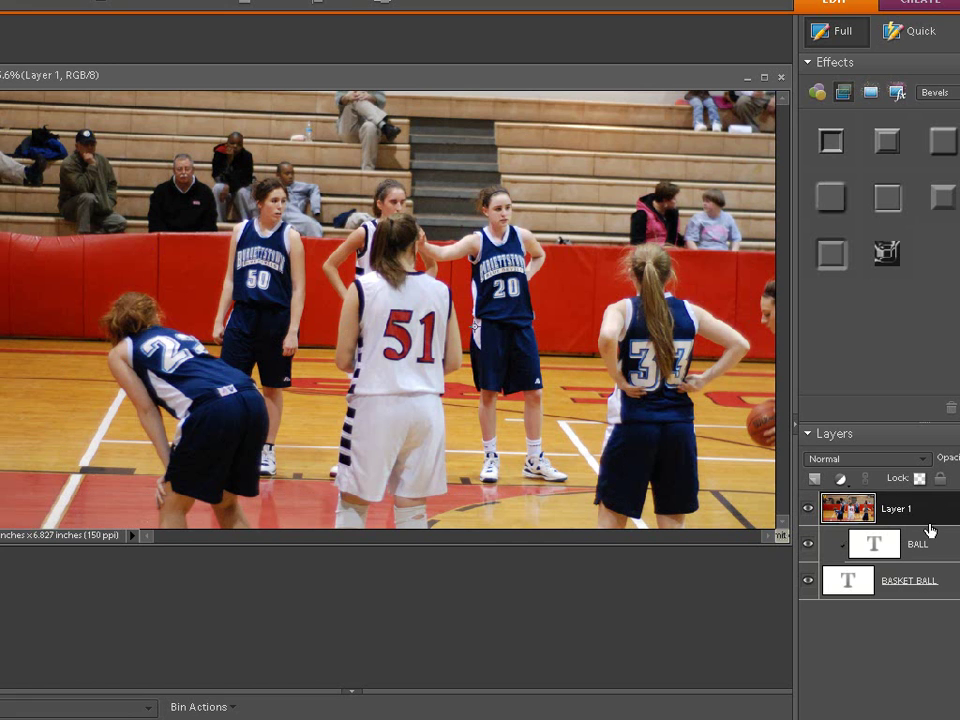
Clip Layer 1 into the text, then undo the clipping from the BASKET BALL layer
key(ctrl+g)
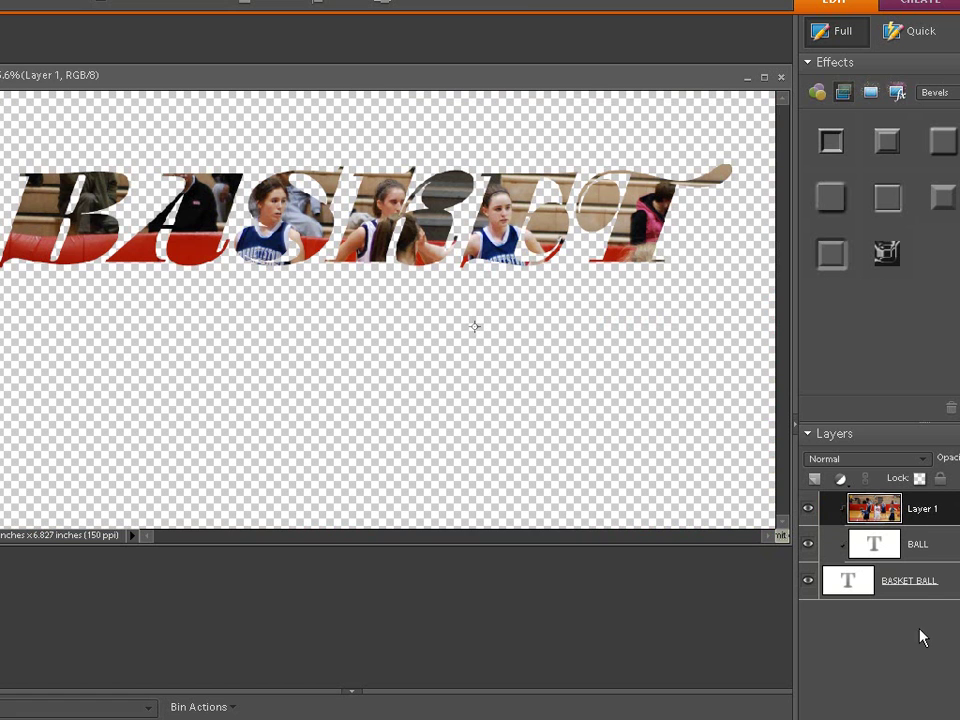
click(925, 597)
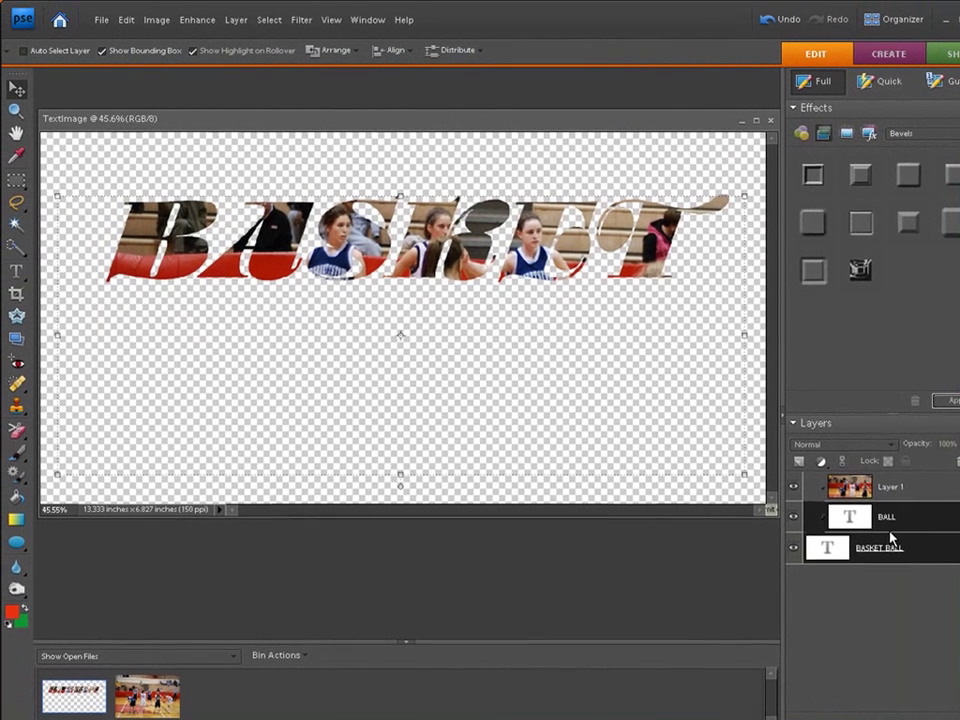
click(892, 546)
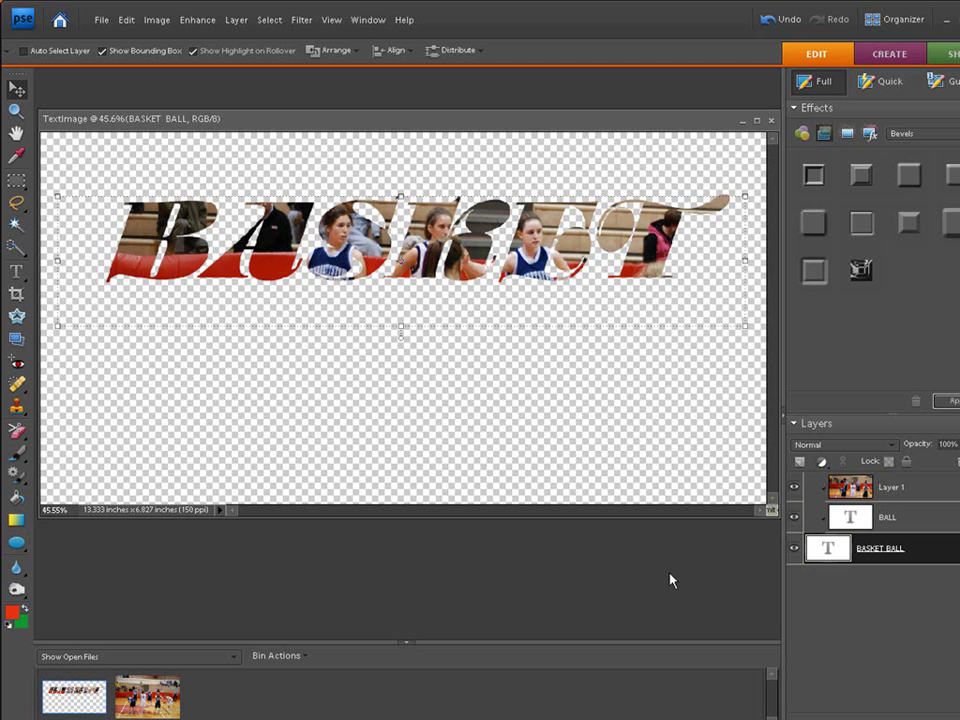
key(ctrl+z)
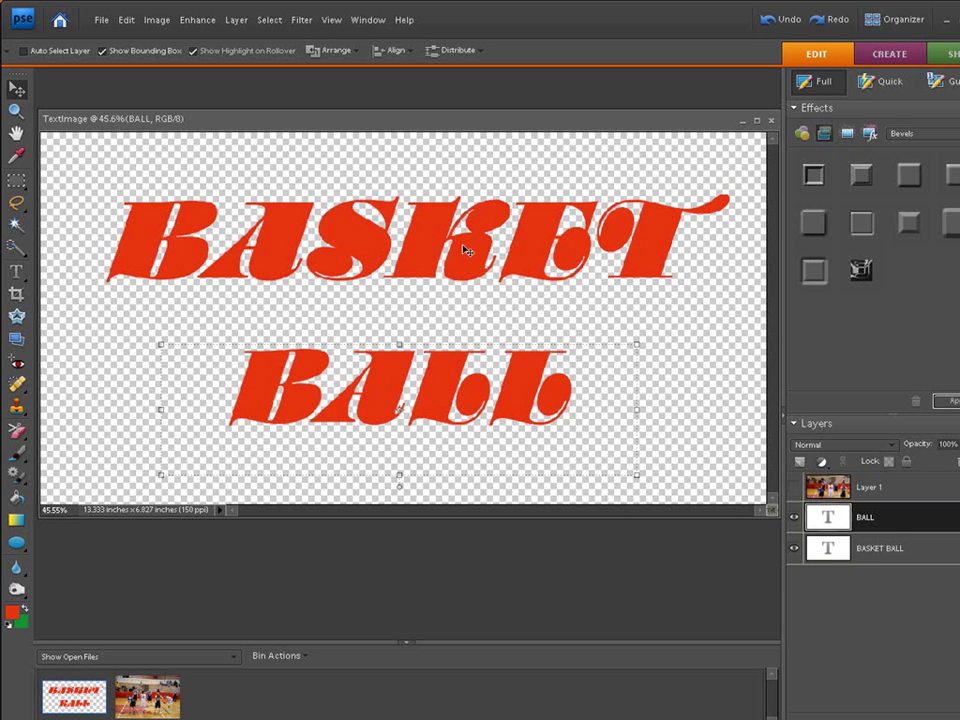
Select the BALL and BASKET BALL layers together and apply Layer > Merge Layers
click(880, 548)
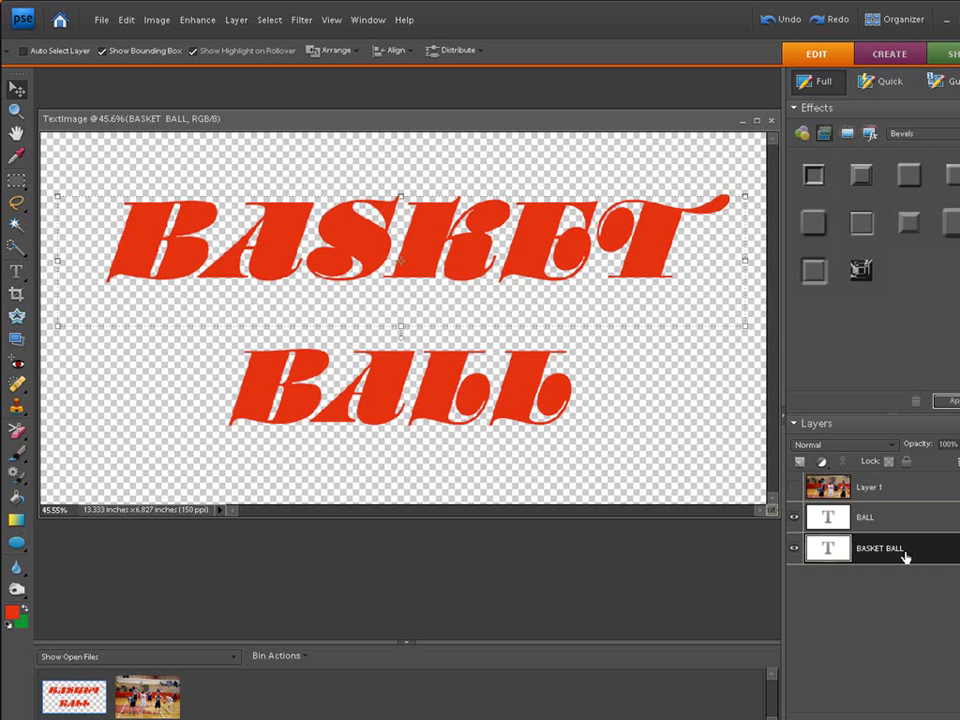
click(905, 518)
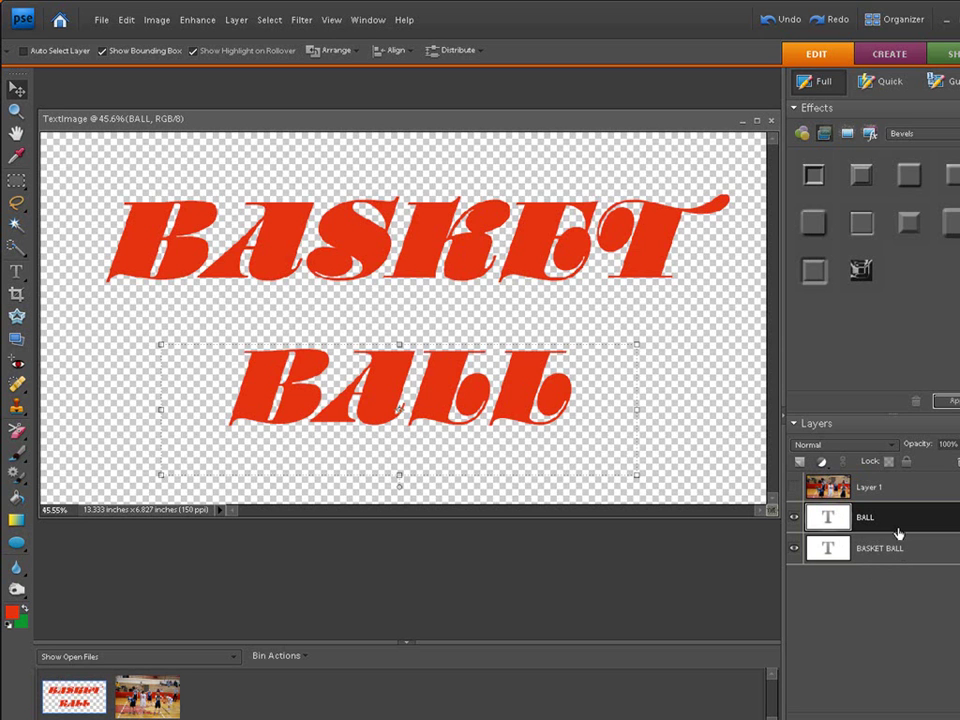
shift+click(902, 549)
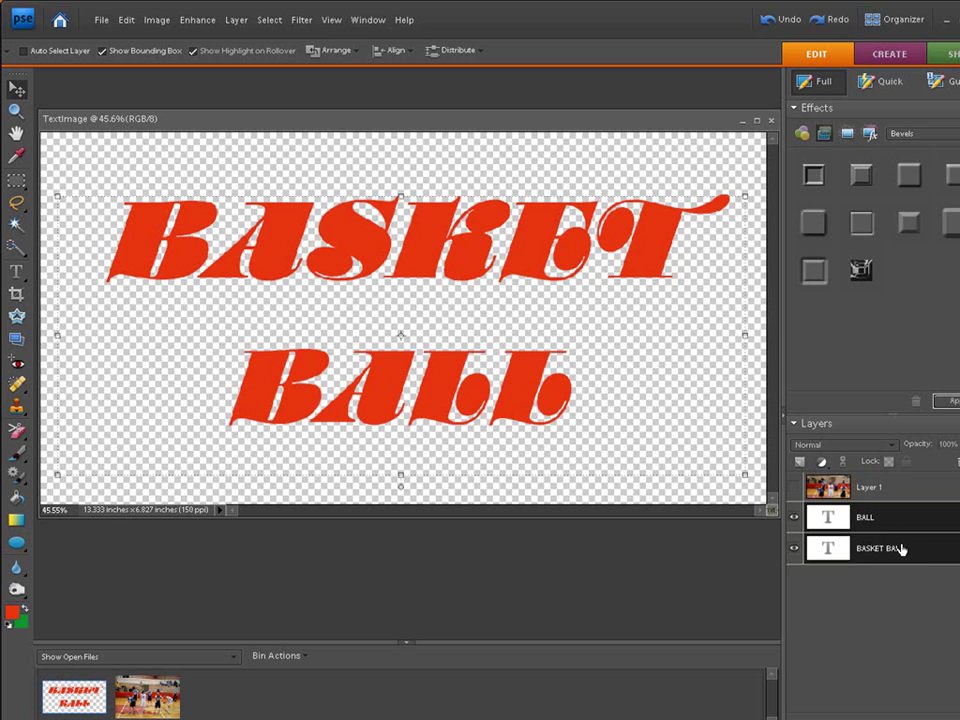
click(237, 20)
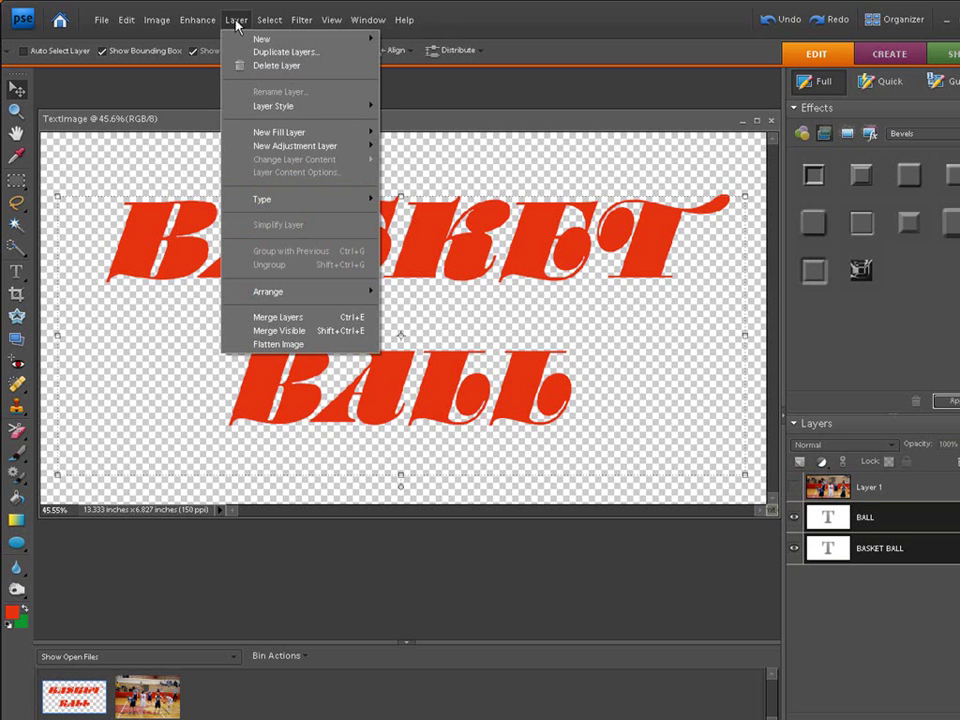
click(279, 318)
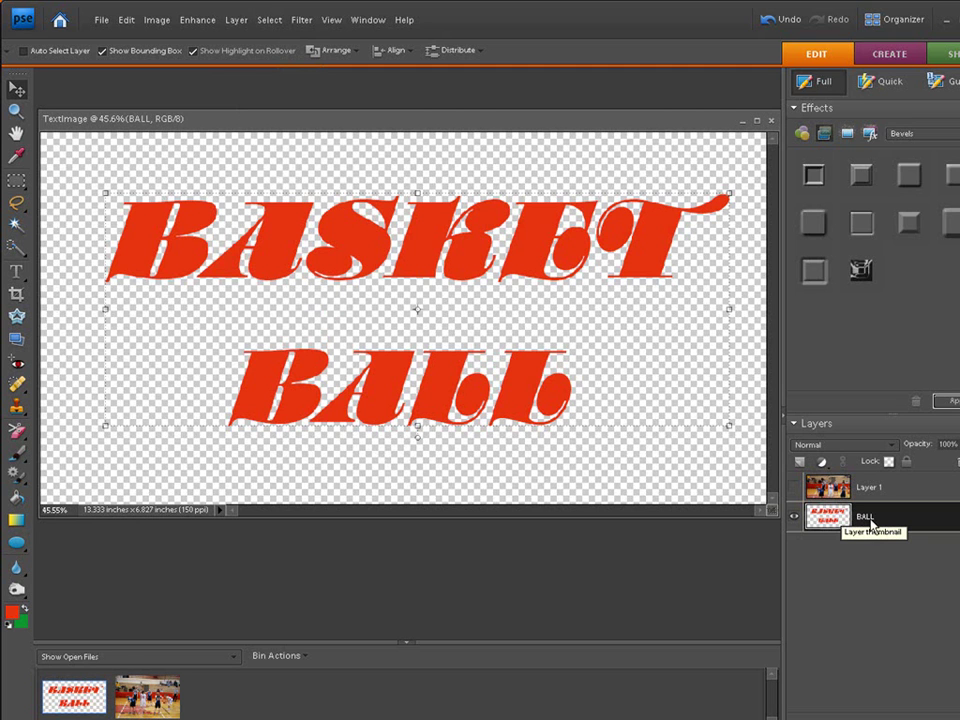
Show Layer 1, clip it to the merged BALL text, and slide it so players show through
click(910, 491)
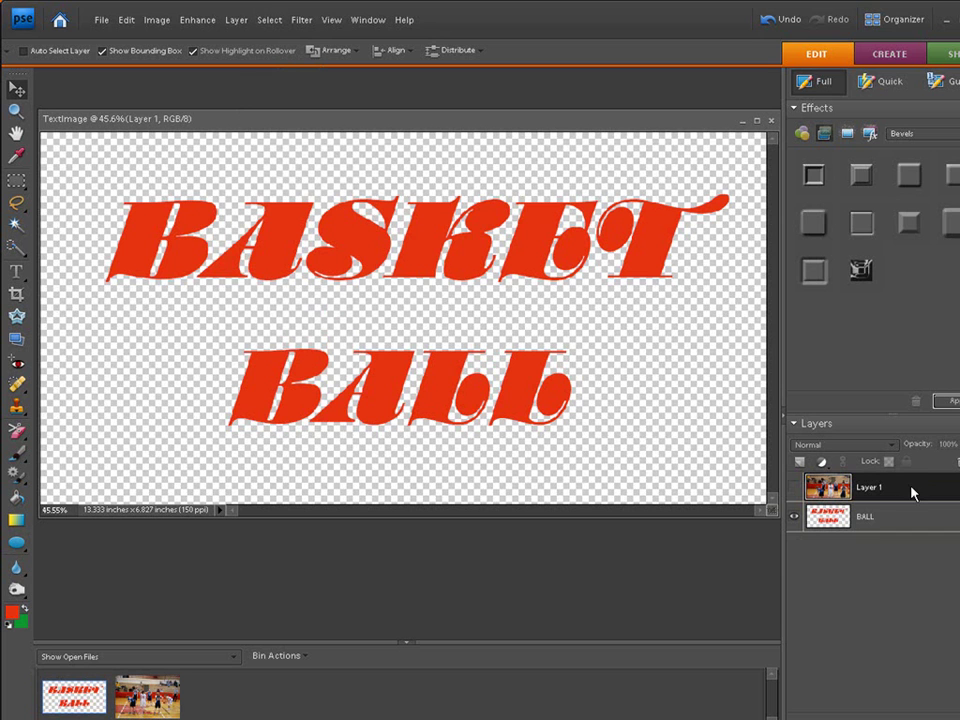
click(794, 487)
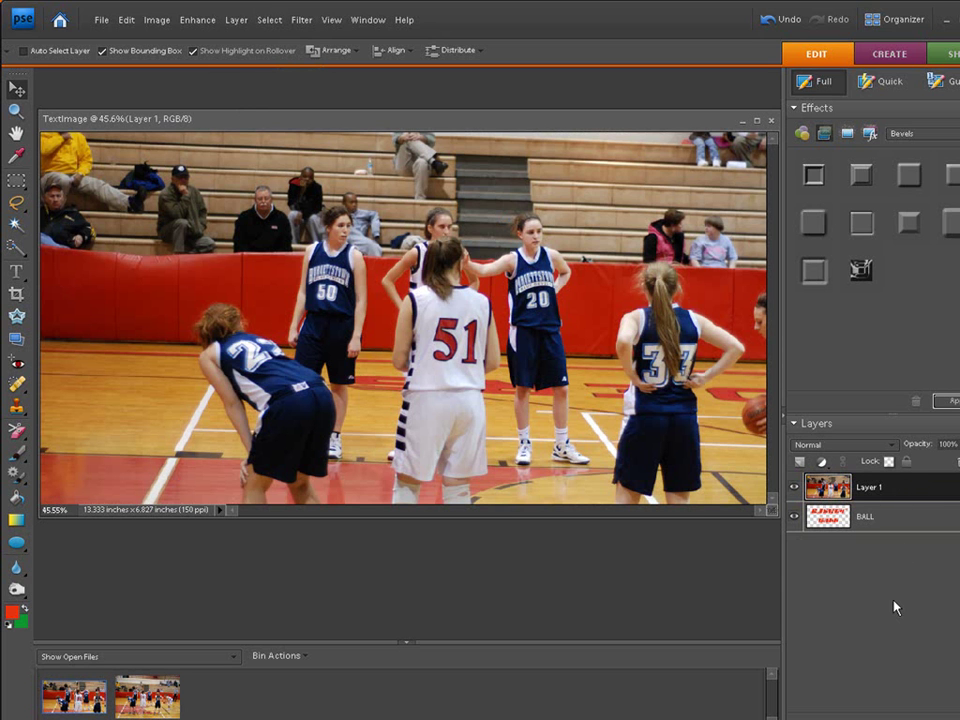
key(ctrl+g)
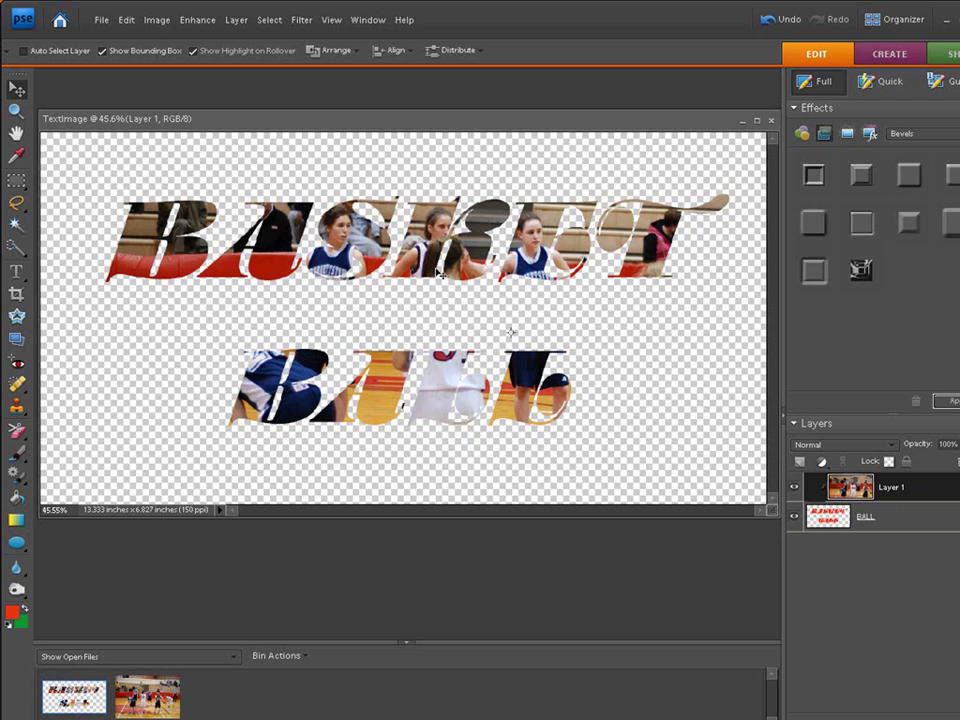
drag(432, 270, 322, 195)
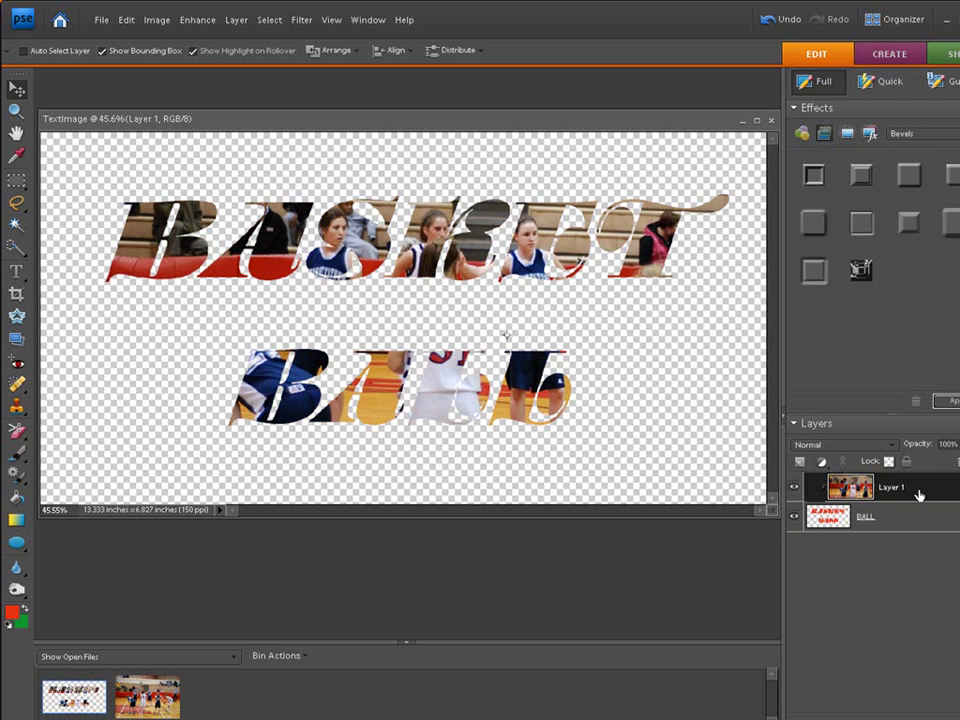
drag(428, 277, 378, 283)
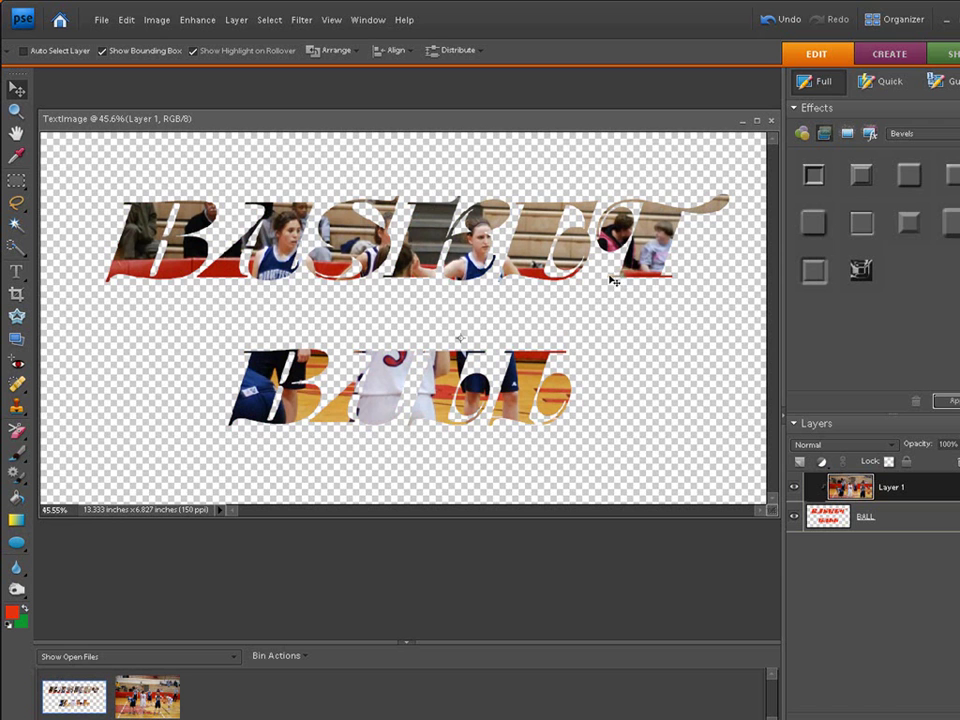
drag(440, 128, 439, 114)
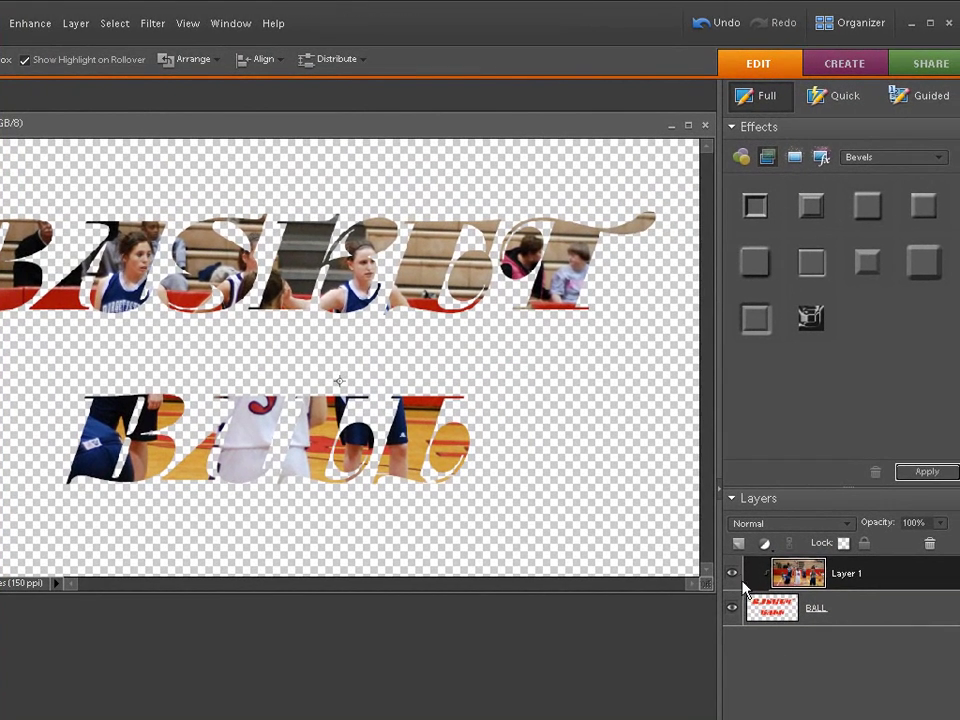
click(797, 463)
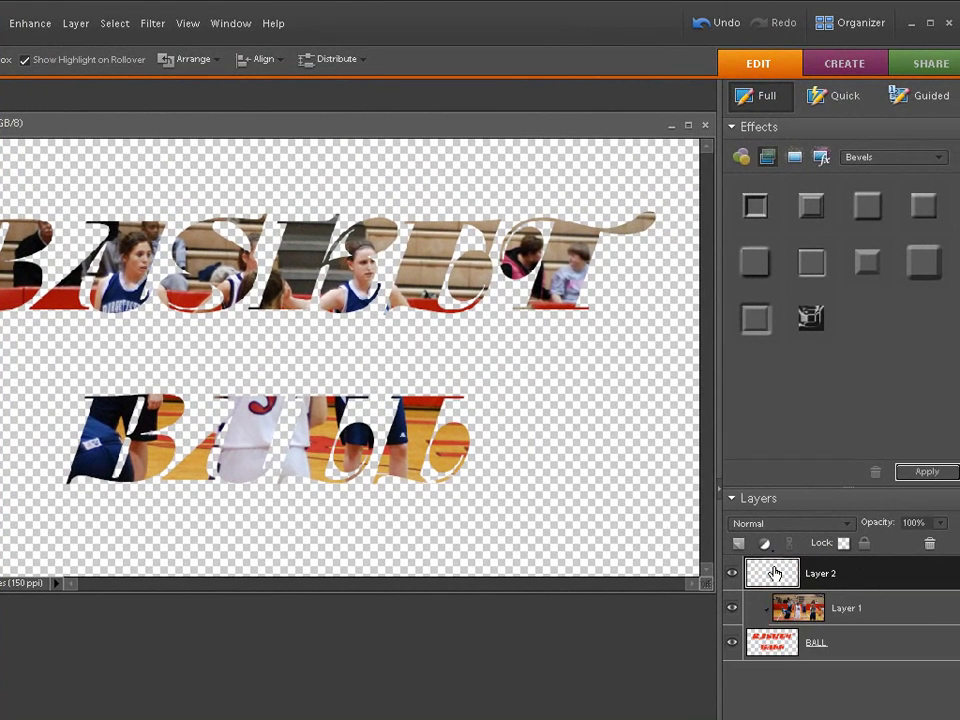
drag(767, 572, 782, 686)
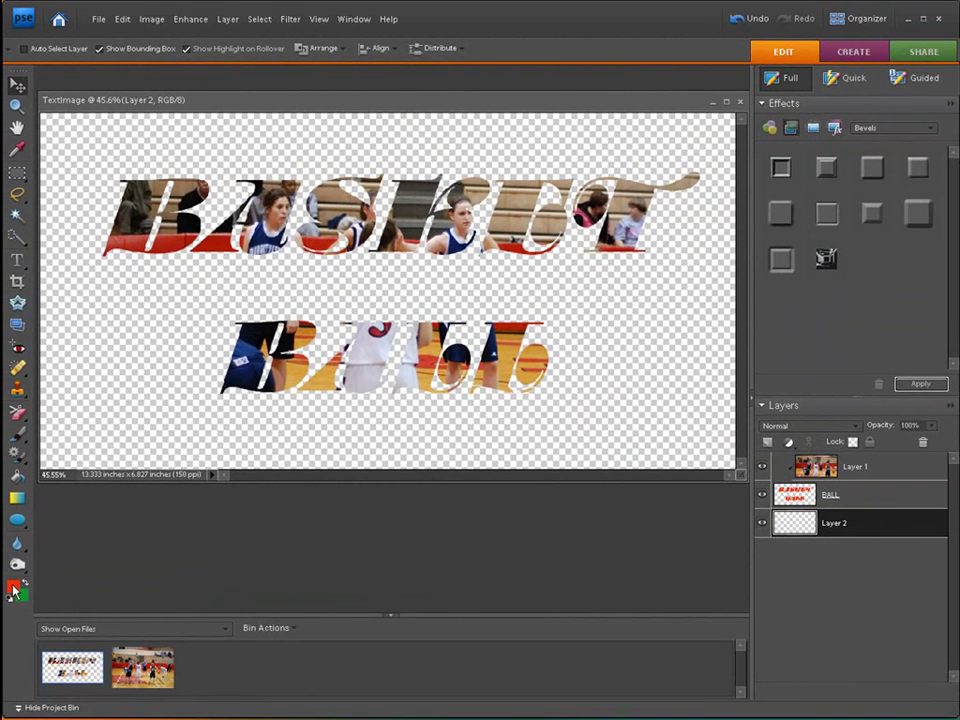
click(12, 588)
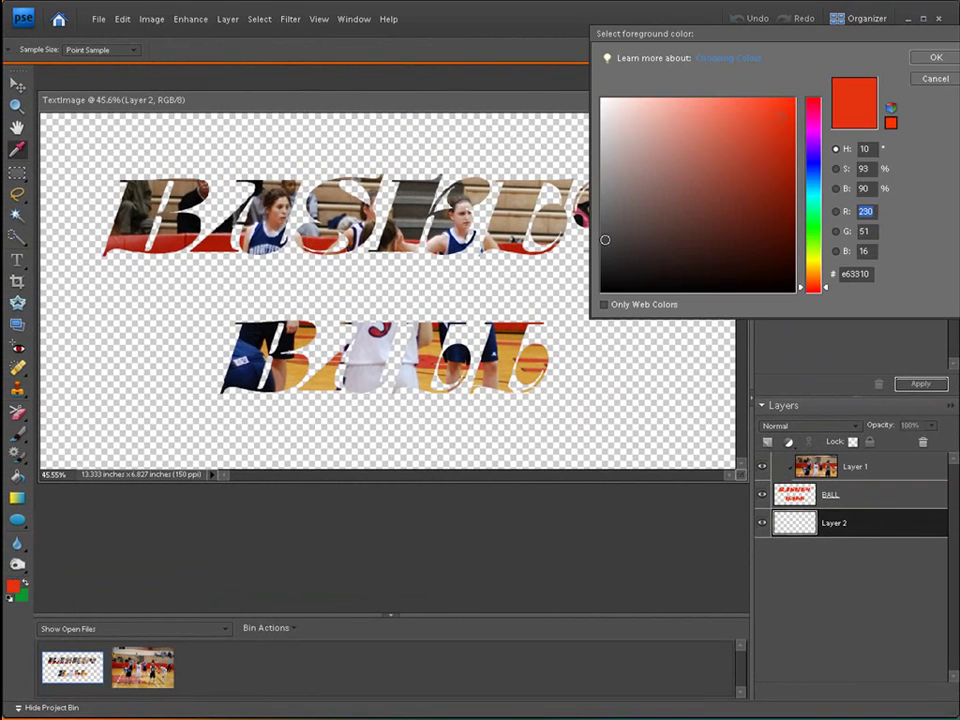
click(813, 192)
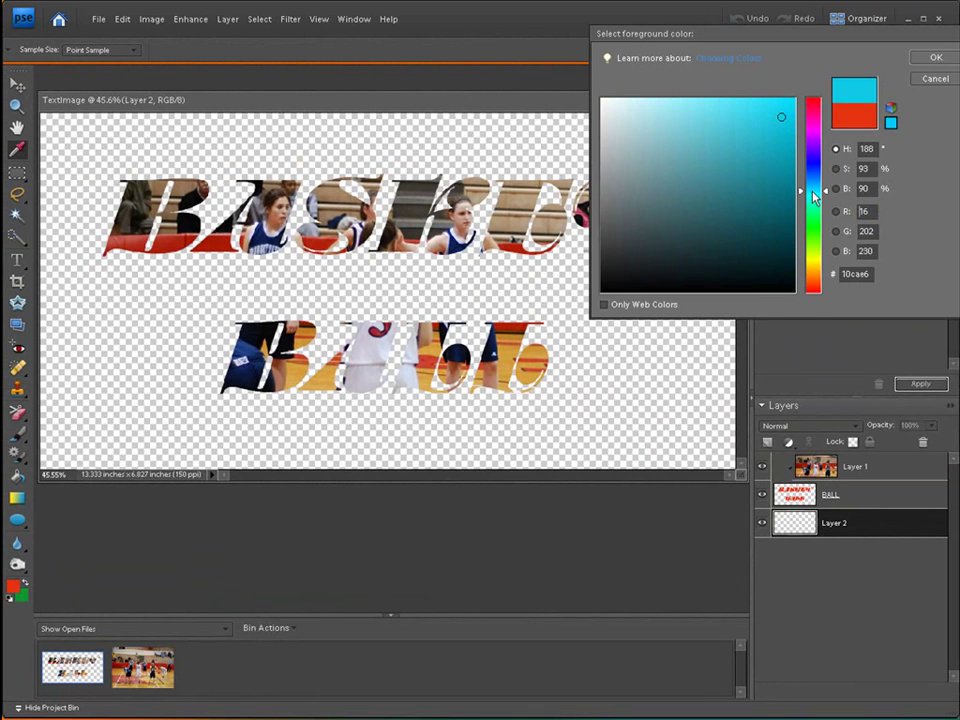
click(936, 57)
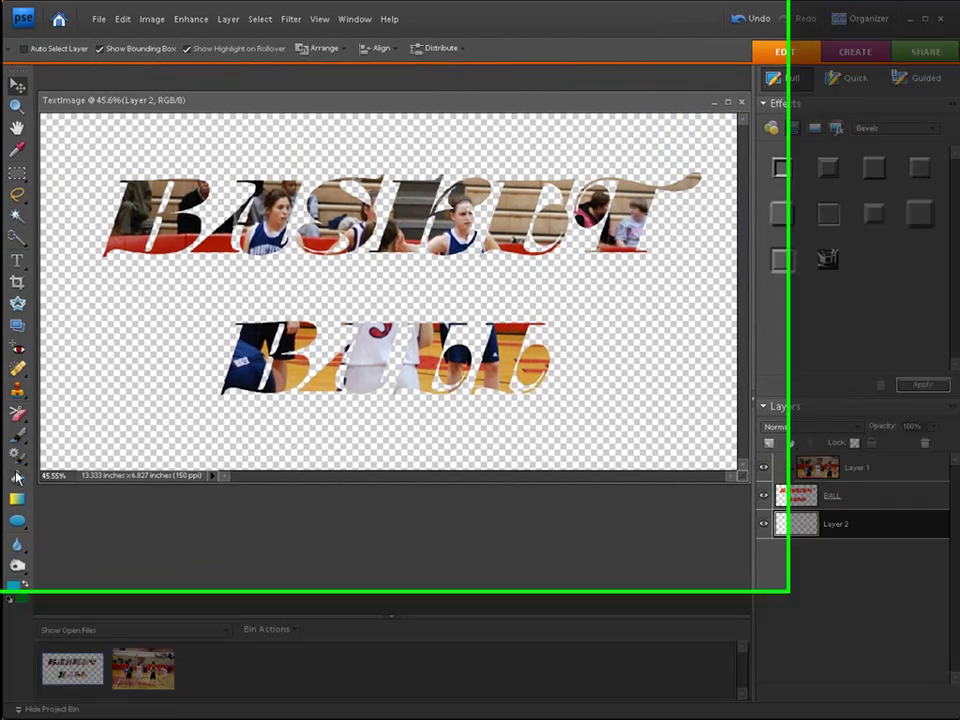
click(17, 476)
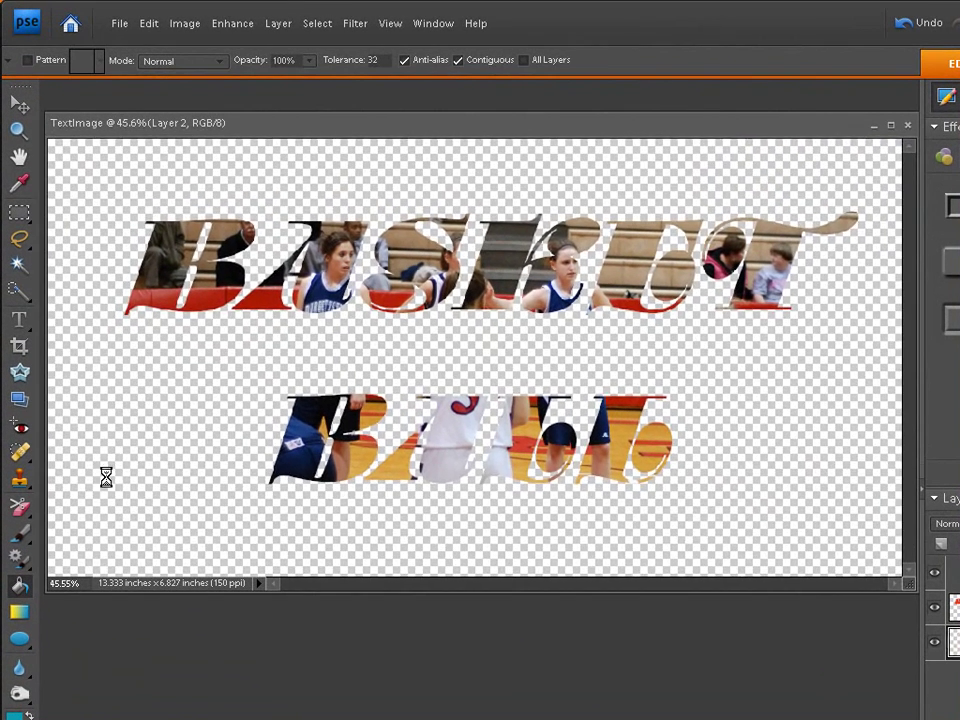
click(106, 477)
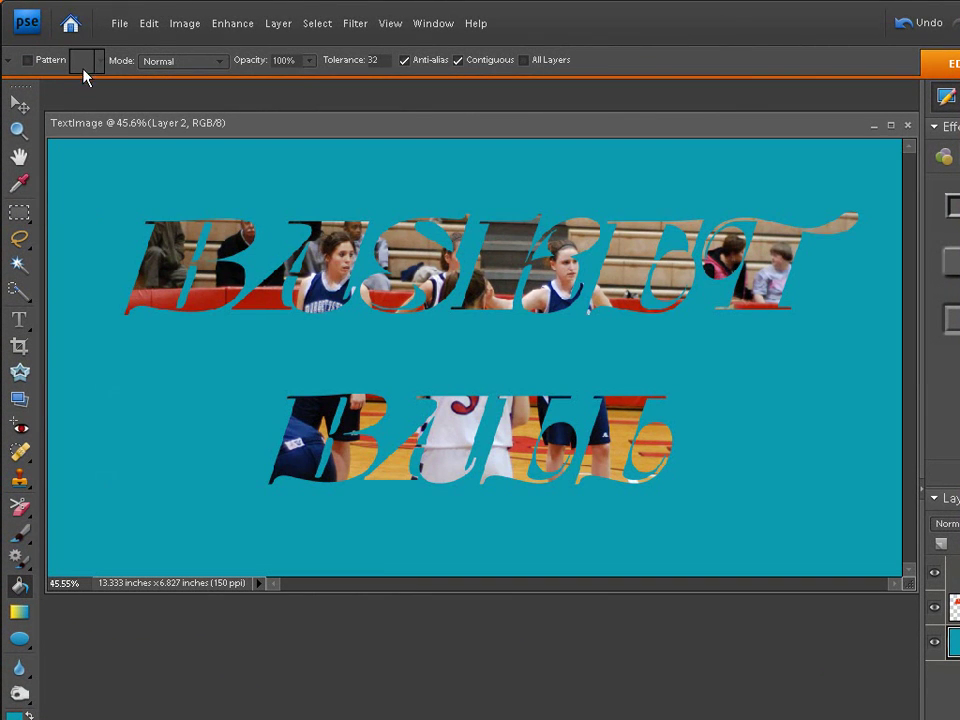
click(147, 24)
click(152, 42)
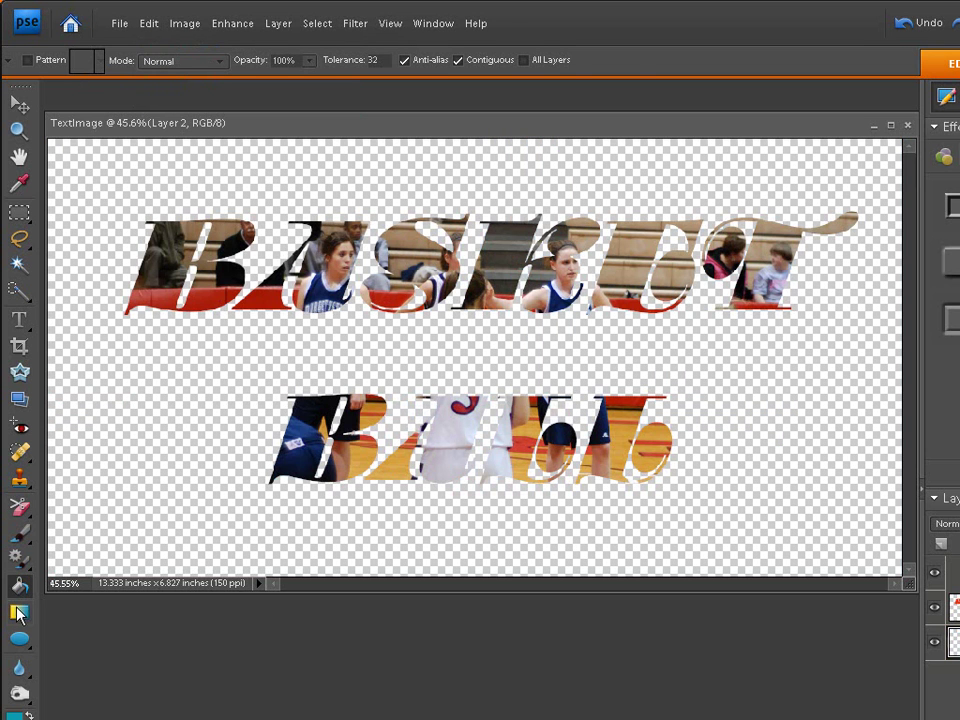
Draw a diagonal blue-yellow-blue gradient across Layer 2 with the Gradient tool
key(g)
click(87, 62)
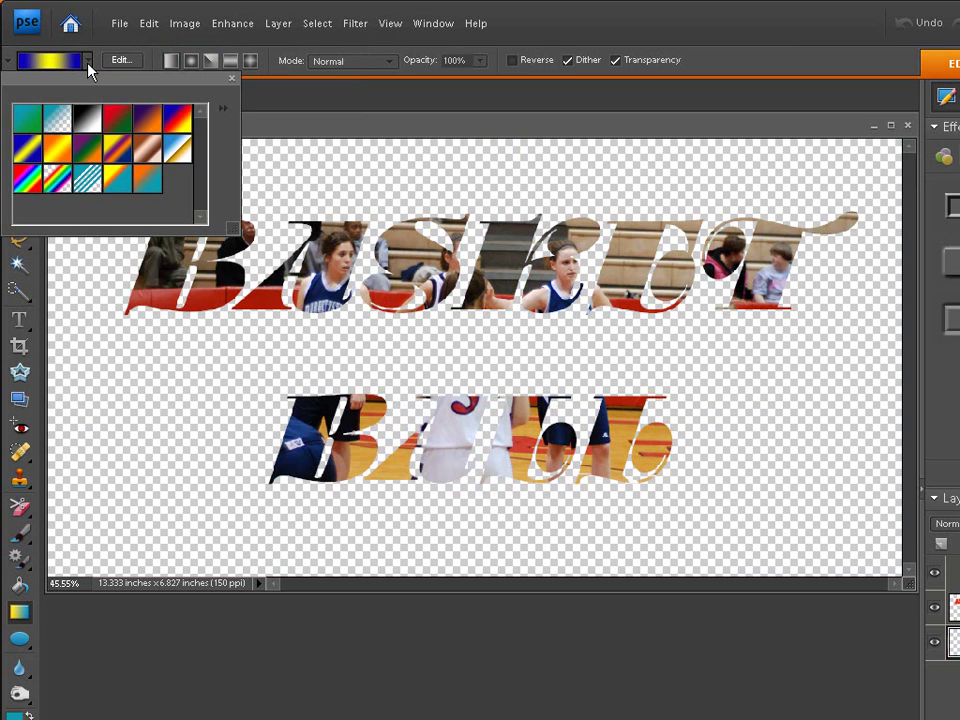
click(87, 62)
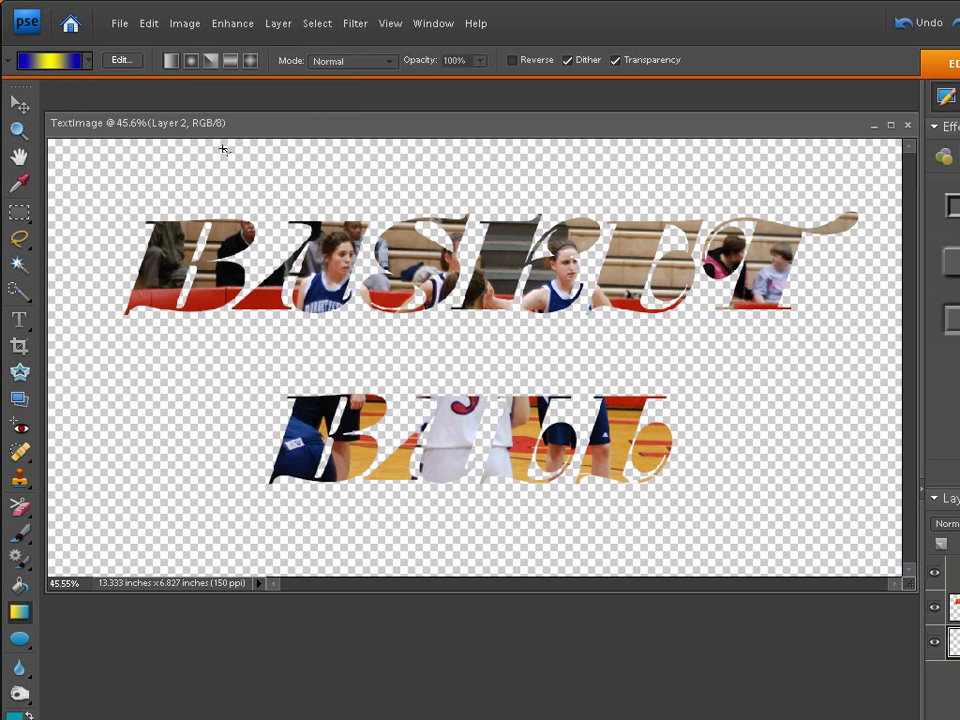
drag(223, 149, 778, 468)
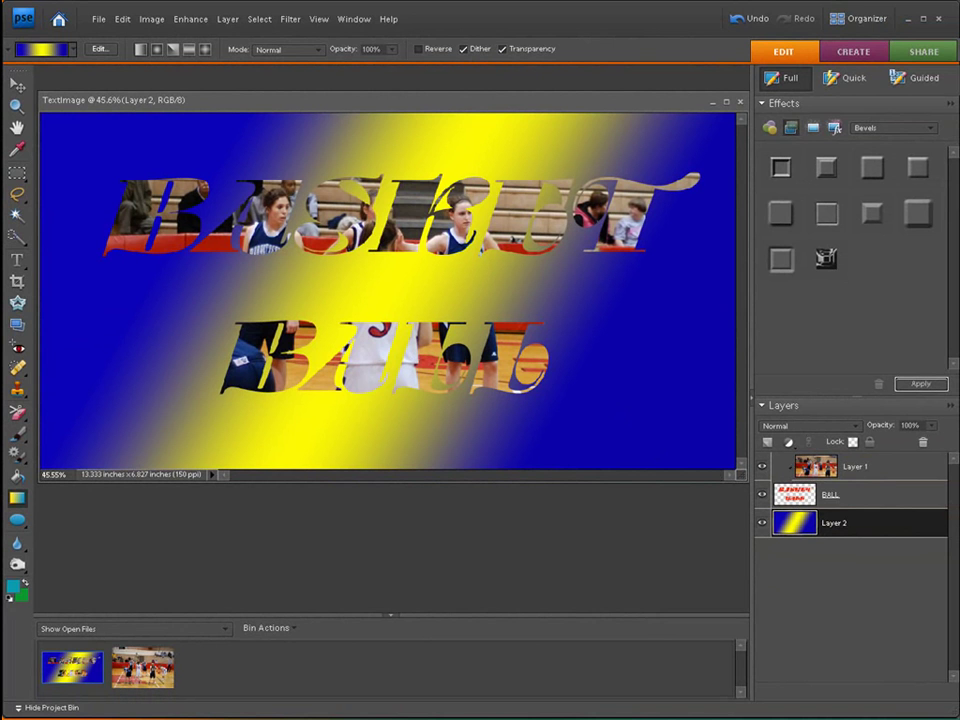
Apply the second Bevels effect preset to the BALL text layer
click(885, 495)
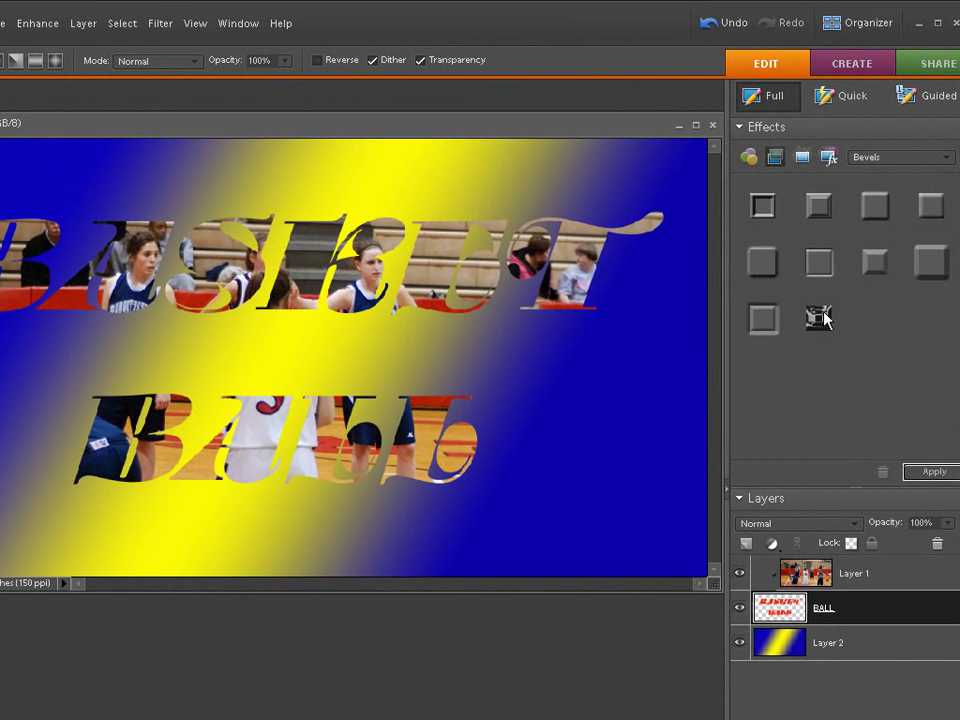
click(836, 207)
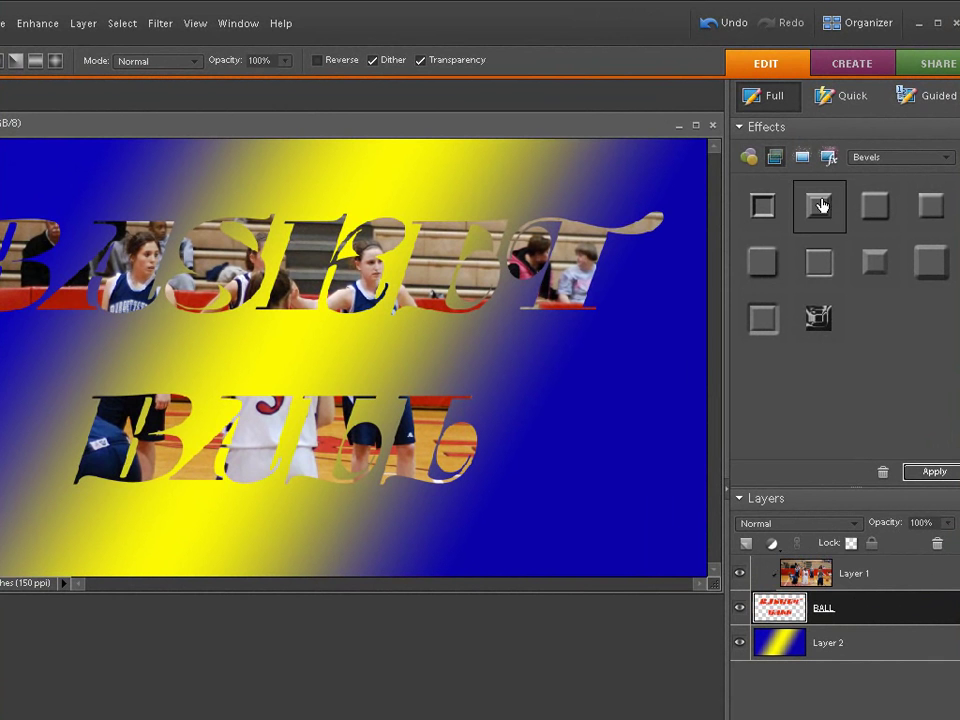
click(932, 472)
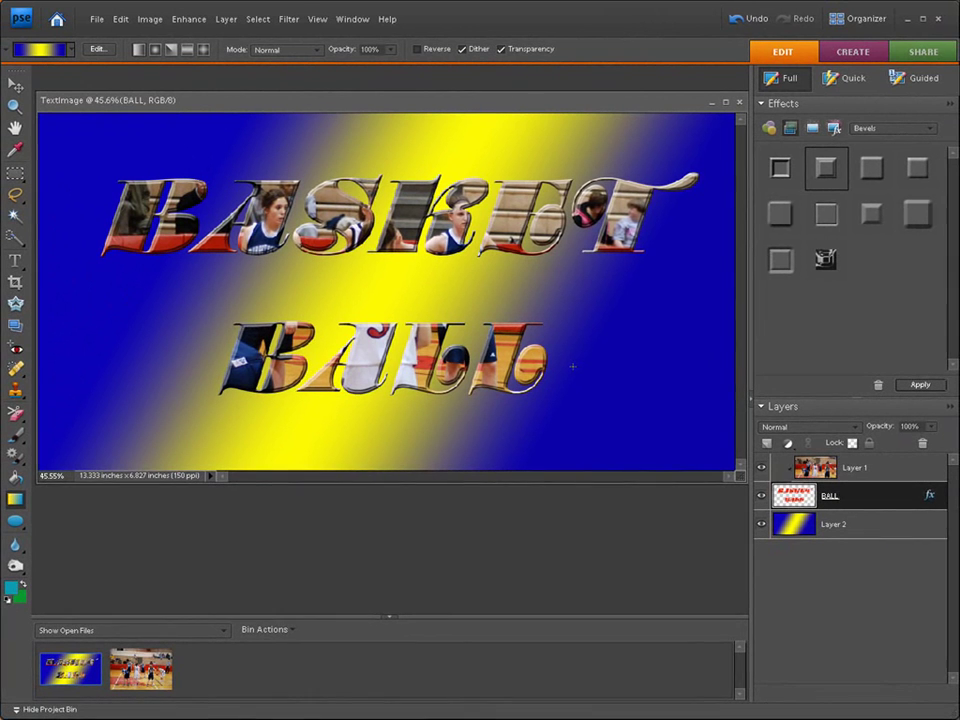
In the BALL layer's Style Settings, enable a drop shadow of size 32 px
double_click(929, 495)
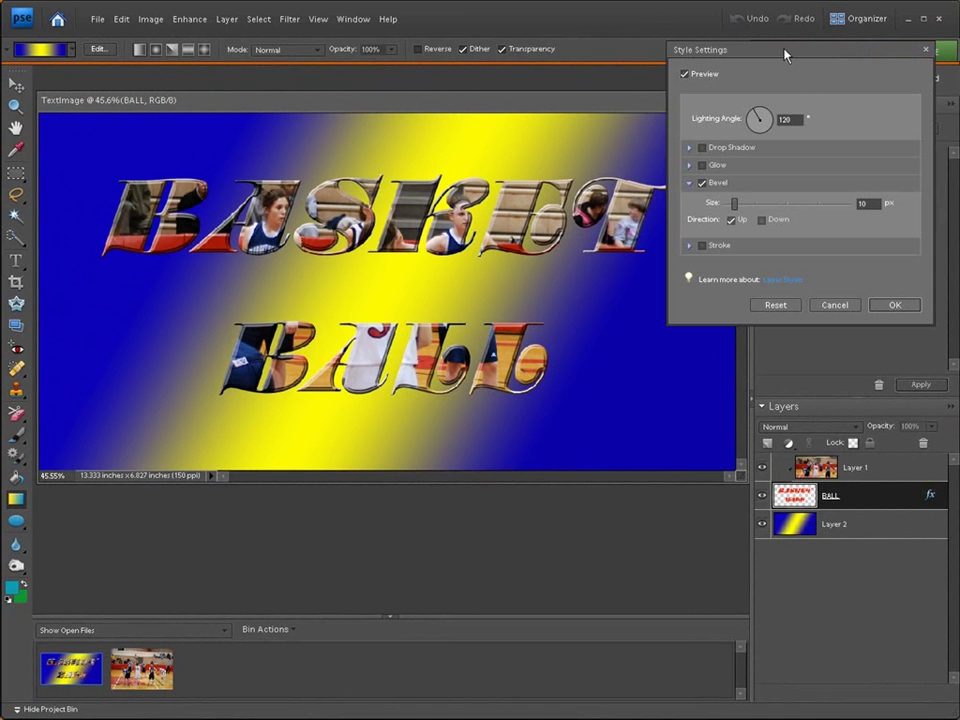
drag(785, 55, 797, 101)
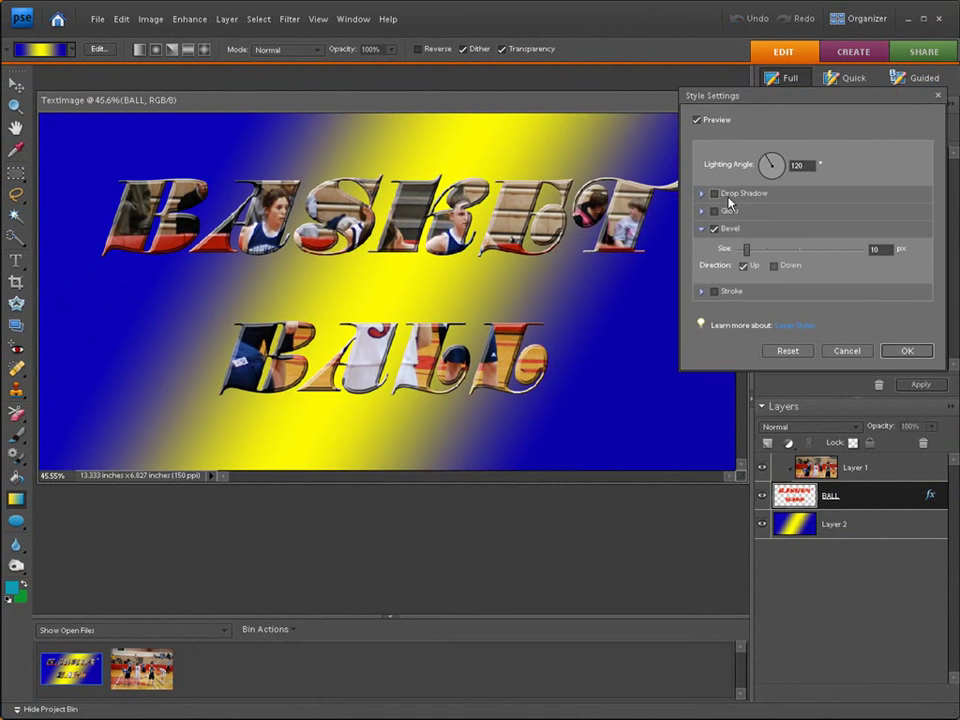
click(702, 194)
click(714, 195)
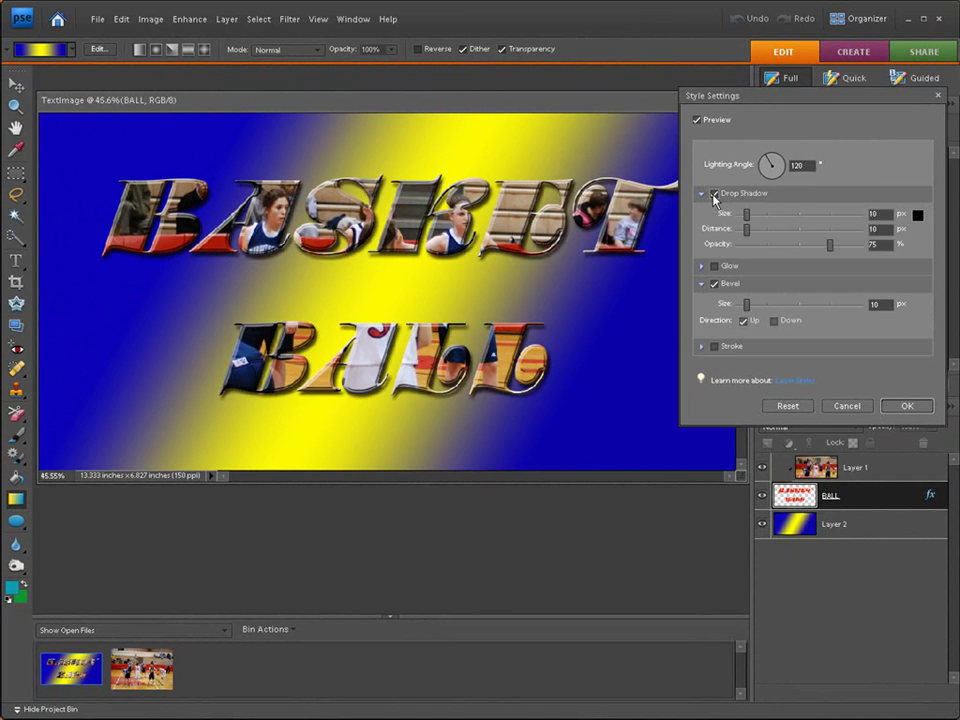
mouse_move(745, 218)
mouse_down()
mouse_move(763, 222)
mouse_move(752, 222)
mouse_up()
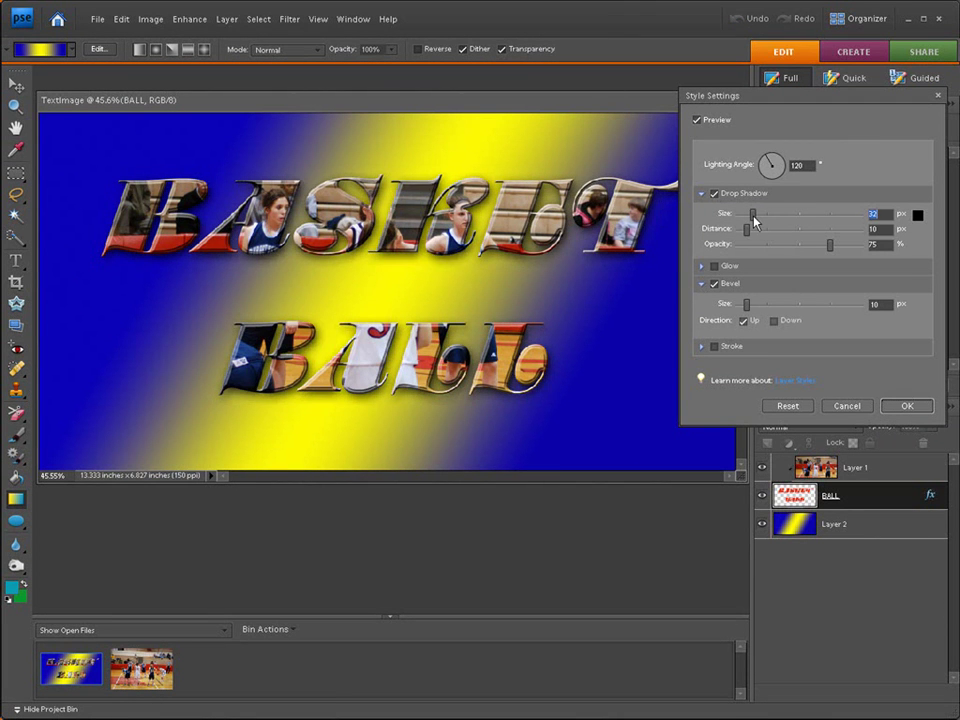
Add an outer glow of size 8 px, leaving inner glow off
click(702, 266)
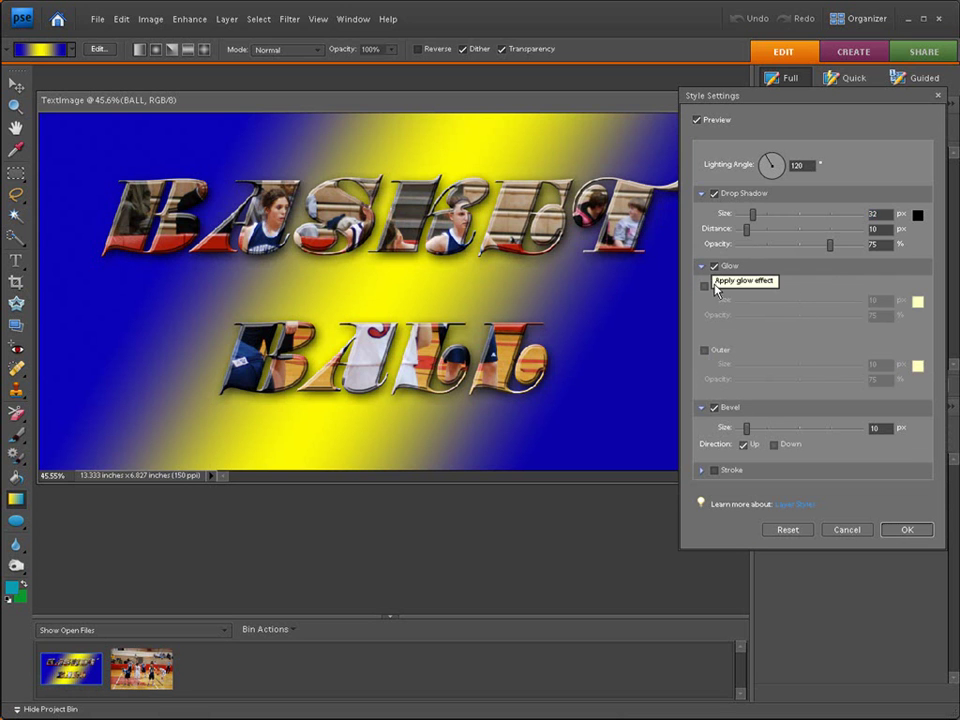
click(705, 287)
click(705, 287)
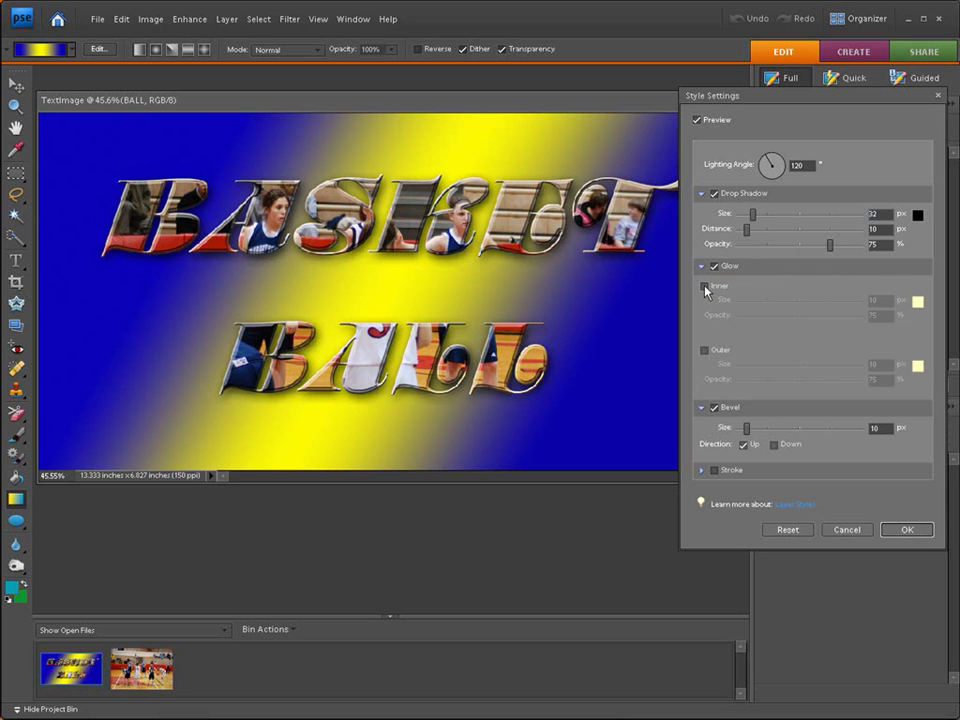
click(706, 351)
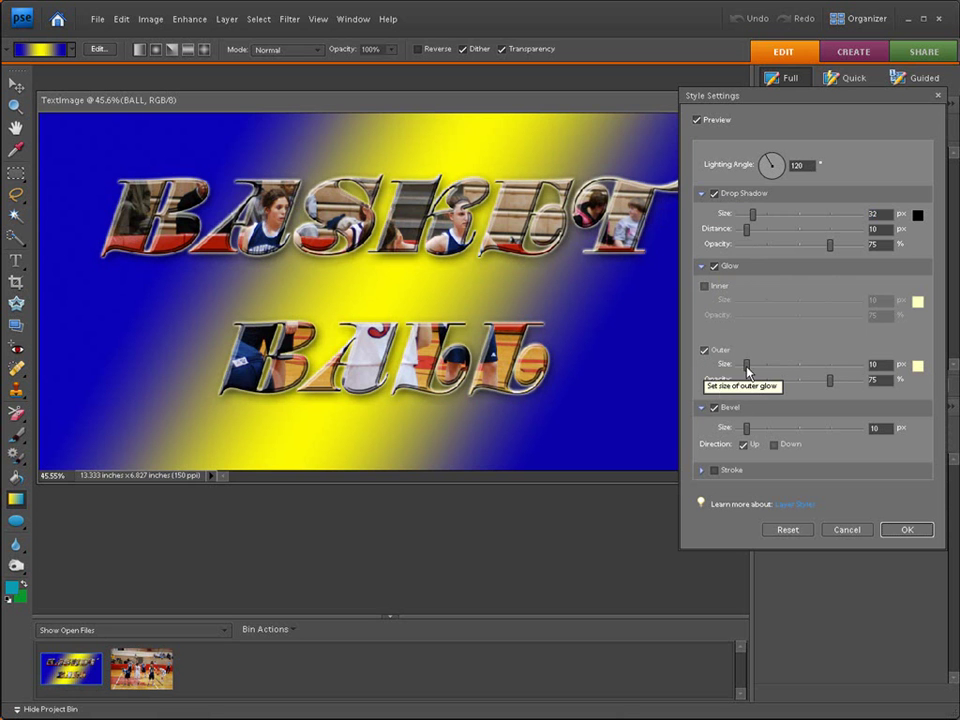
drag(746, 366, 746, 371)
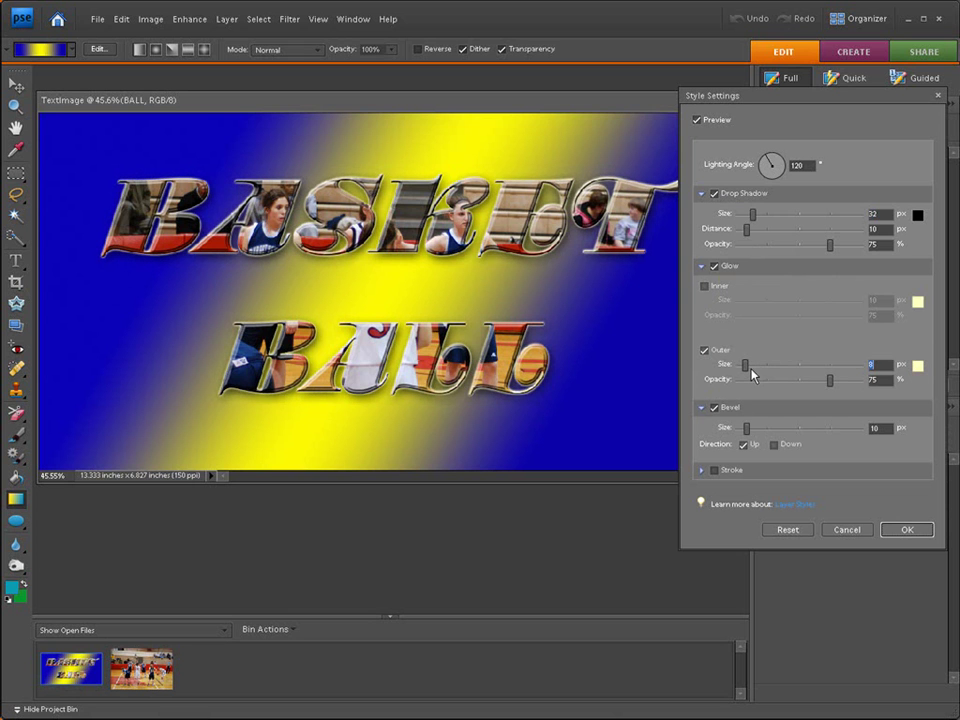
Leave the stroke off, reduce the bevel size to 5 px, and confirm the style
click(713, 471)
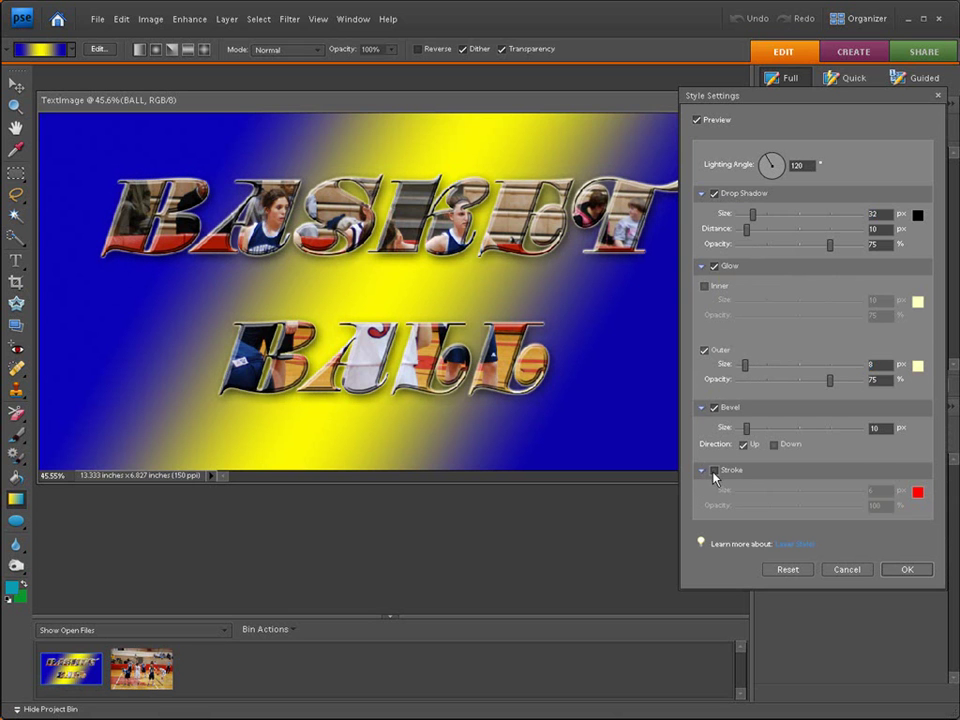
click(714, 473)
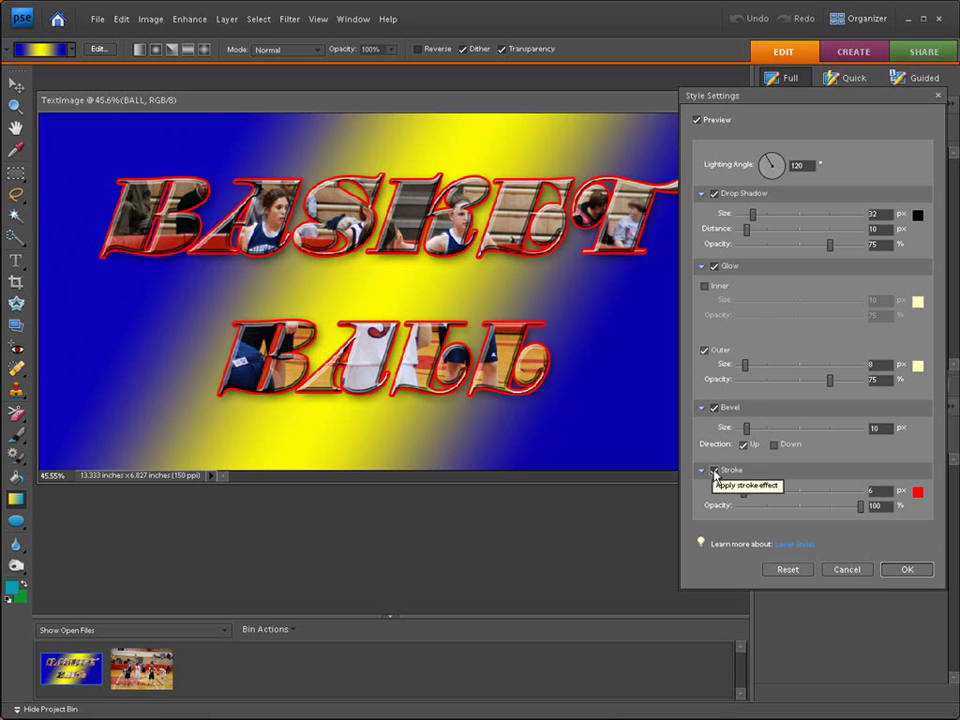
click(714, 472)
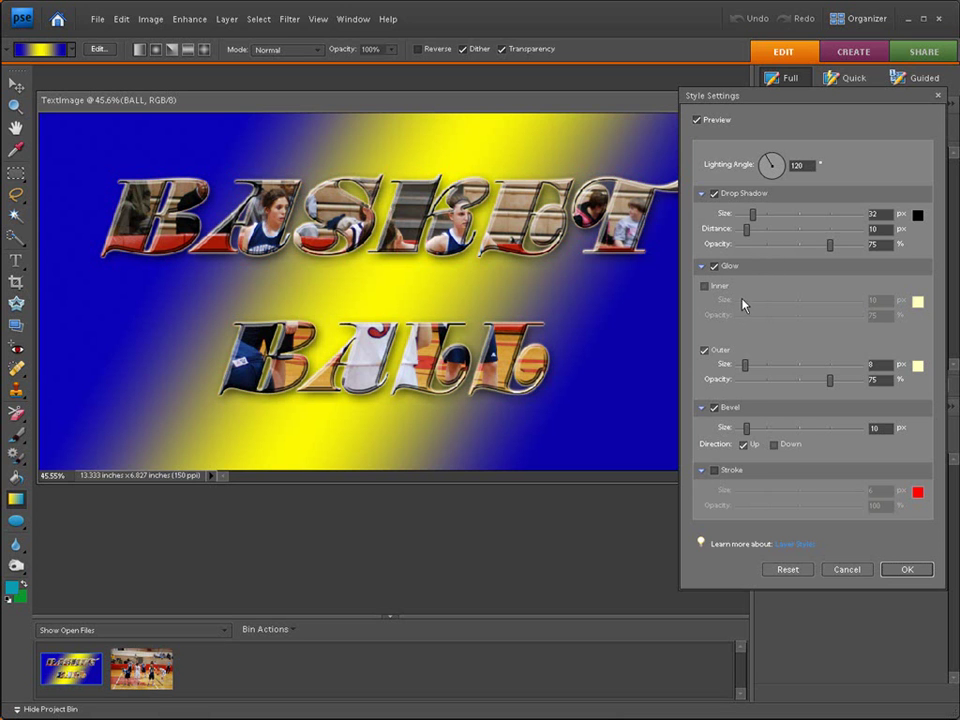
drag(746, 428, 743, 433)
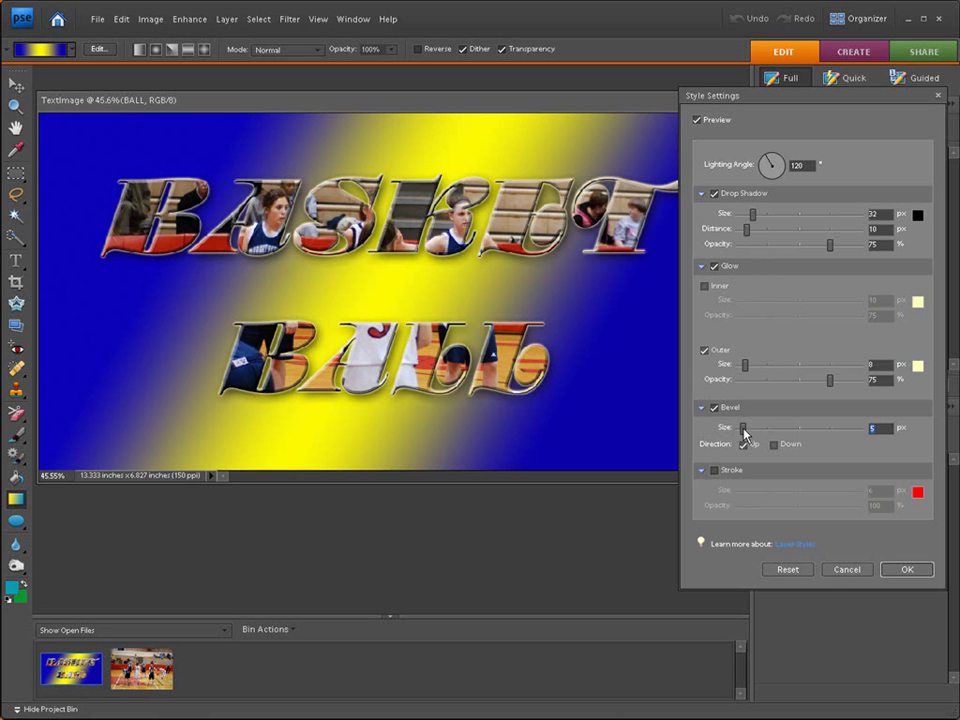
click(907, 569)
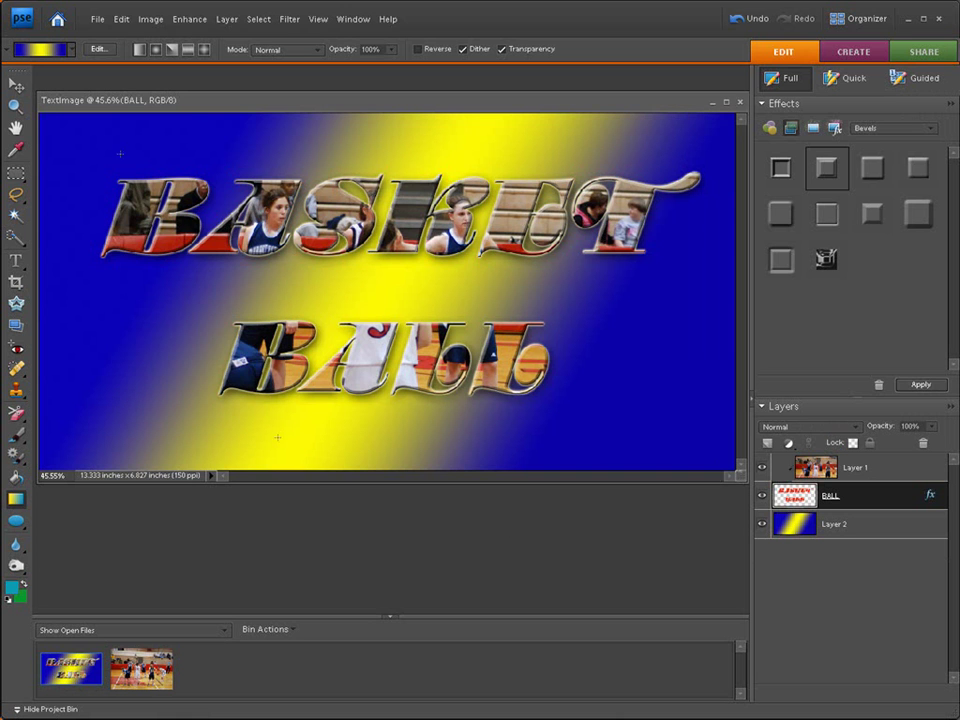
click(97, 19)
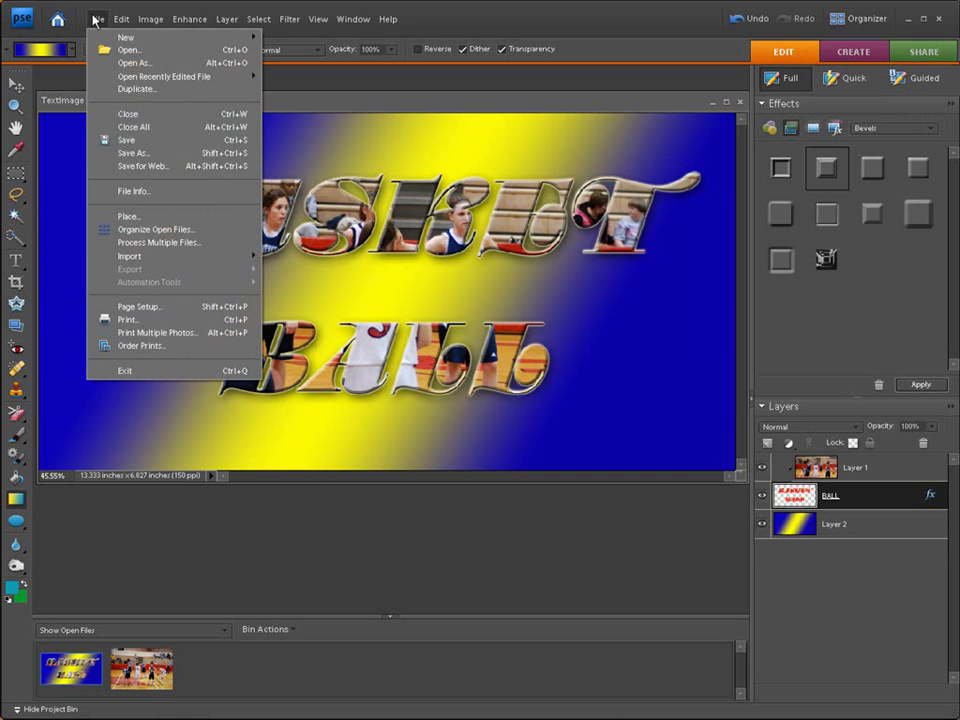
click(110, 153)
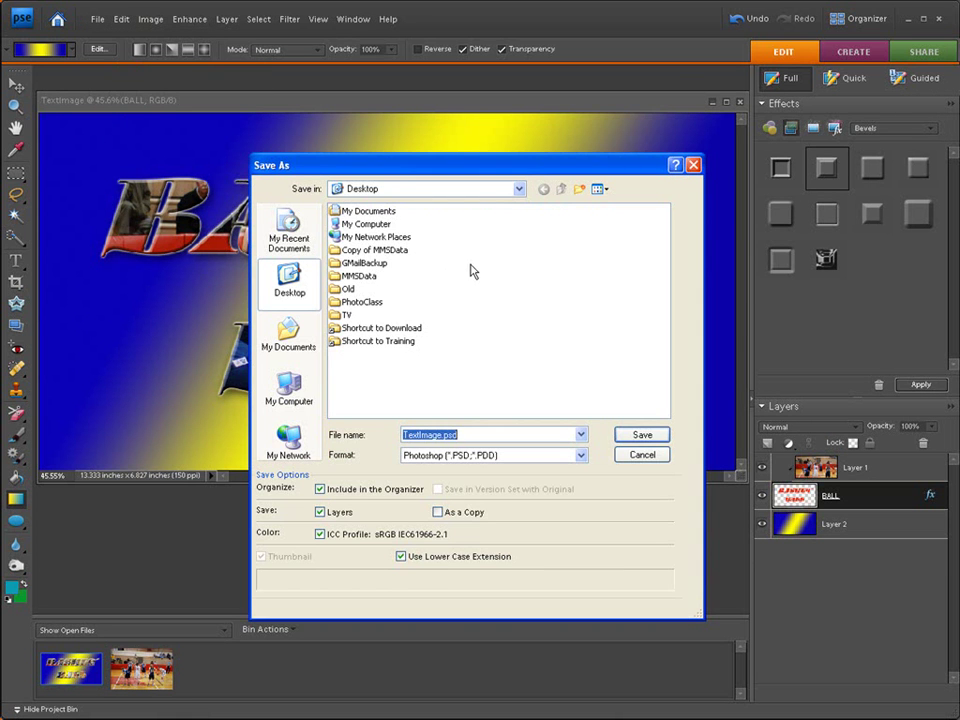
click(581, 457)
click(530, 518)
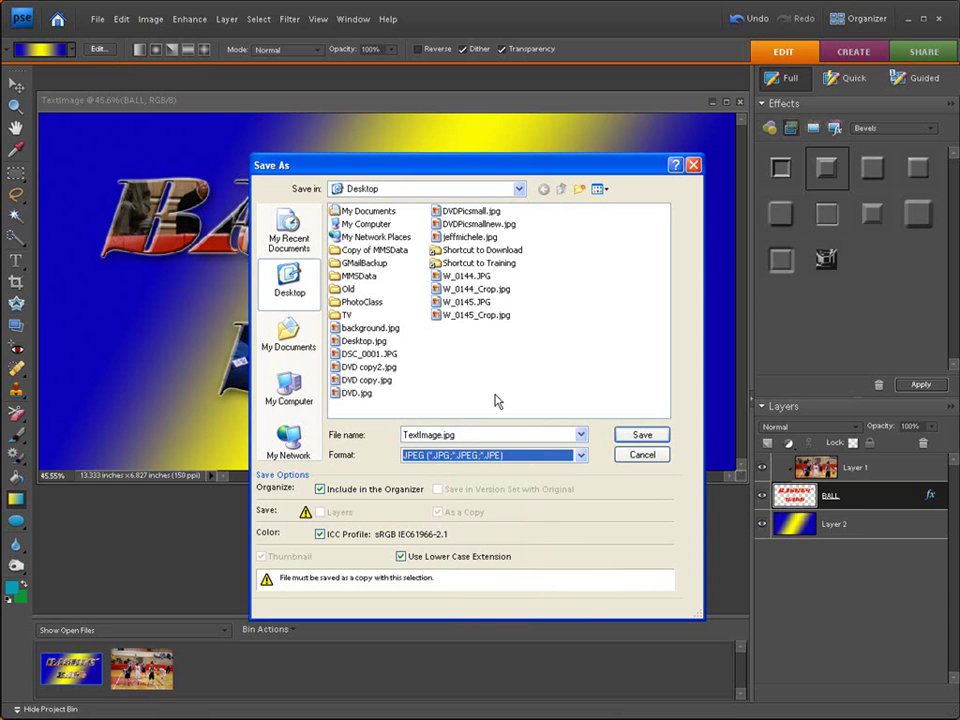
click(637, 454)
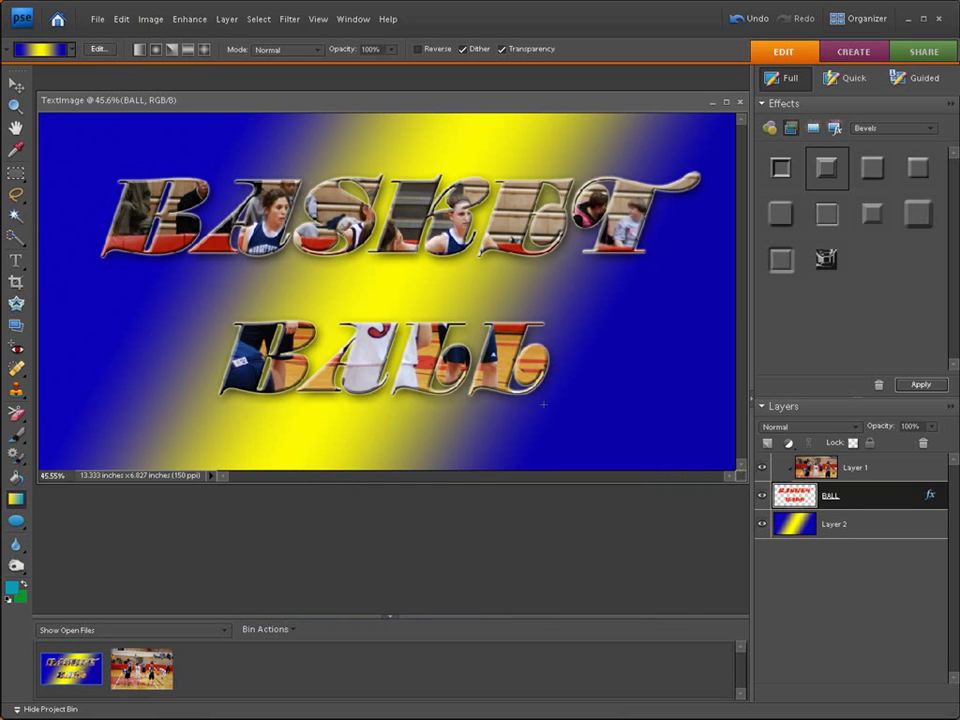